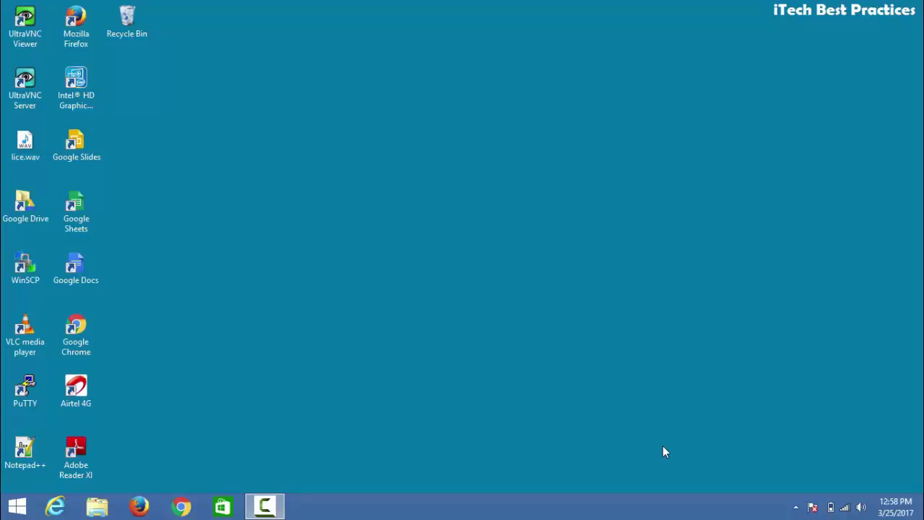
# Step: Search for and open Hyper-V Manager, and select the existing Ubuntu Desktop 16.04 virtual machine
pyautogui.press('super')
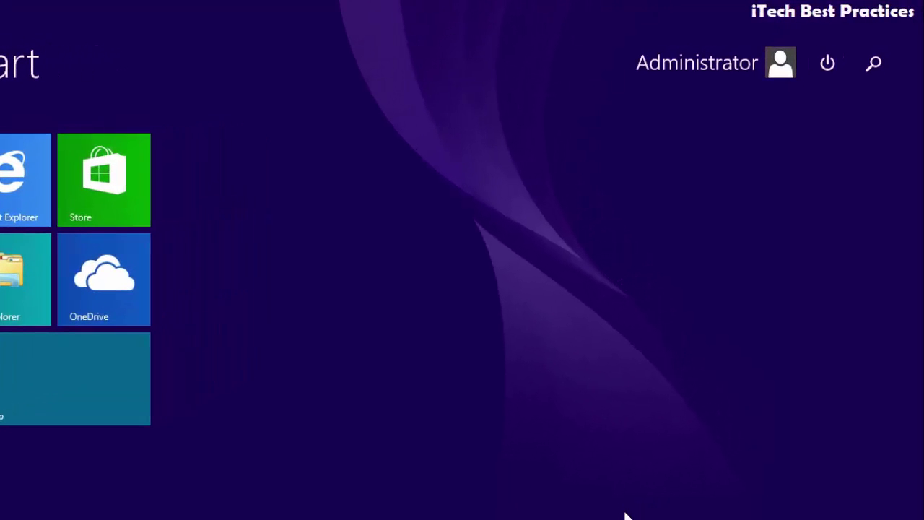
pyautogui.write('hyper-V Manager')
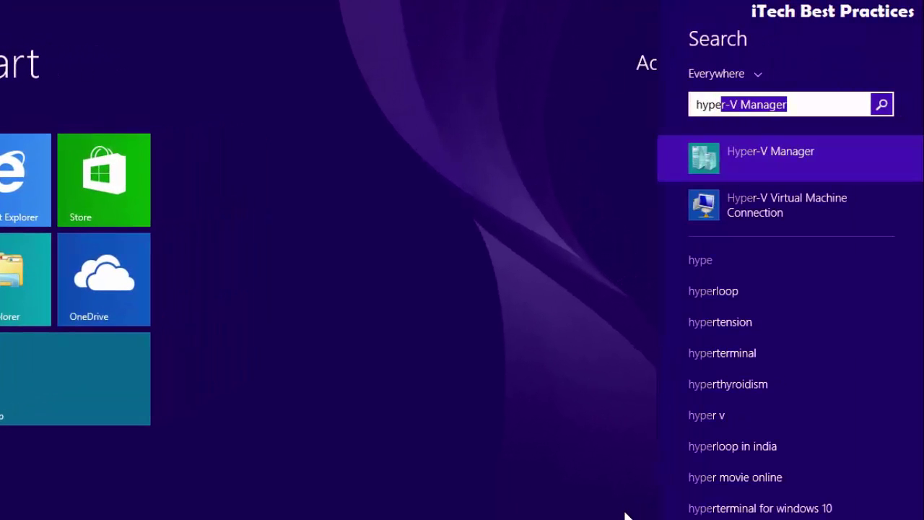
pyautogui.click(777, 158)
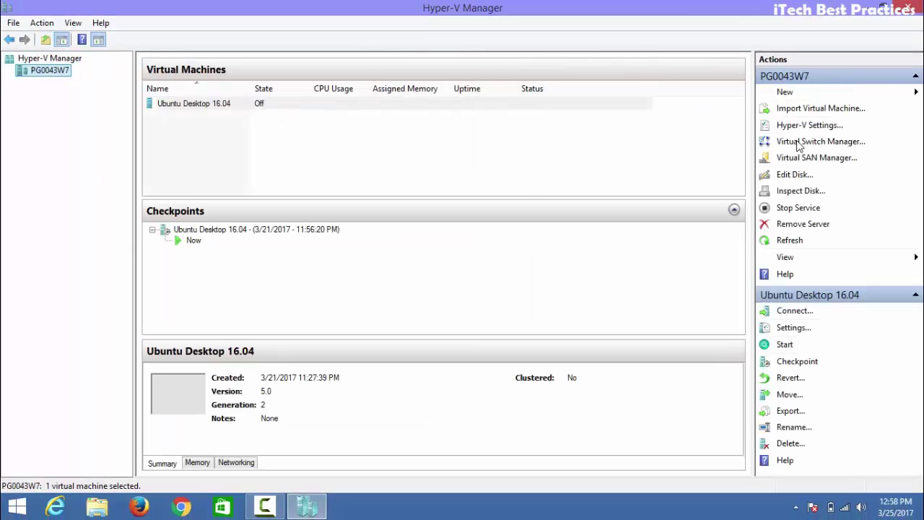
pyautogui.click(208, 109)
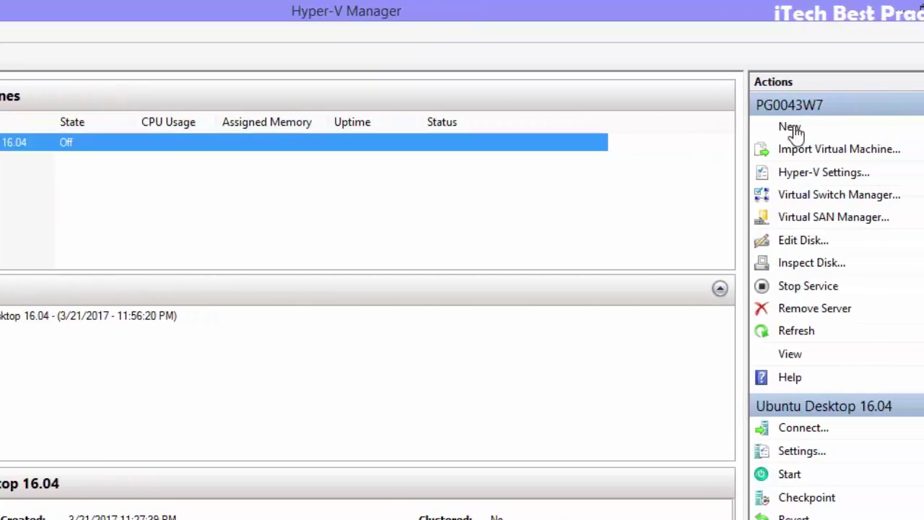
# Step: Start creating a new virtual machine and name it Windows Server 2012 R2, keeping the default storage location
pyautogui.click(792, 130)
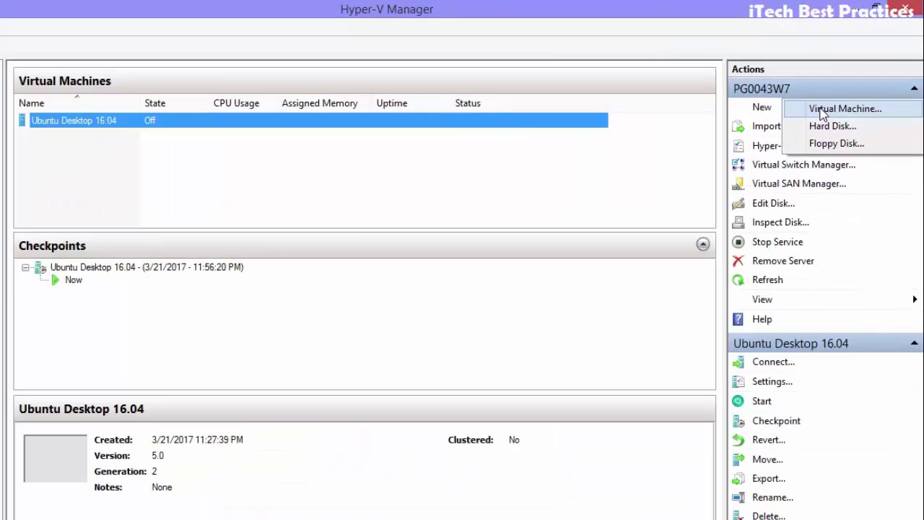
pyautogui.click(863, 130)
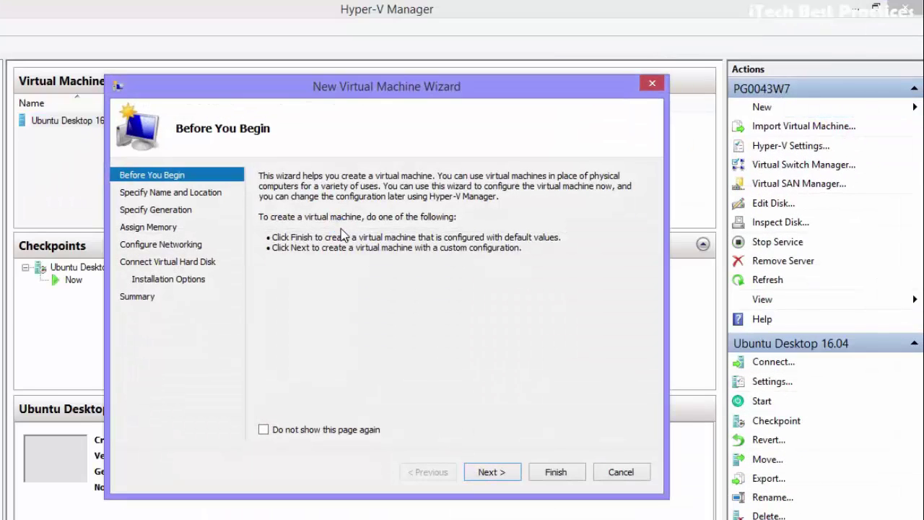
pyautogui.click(498, 473)
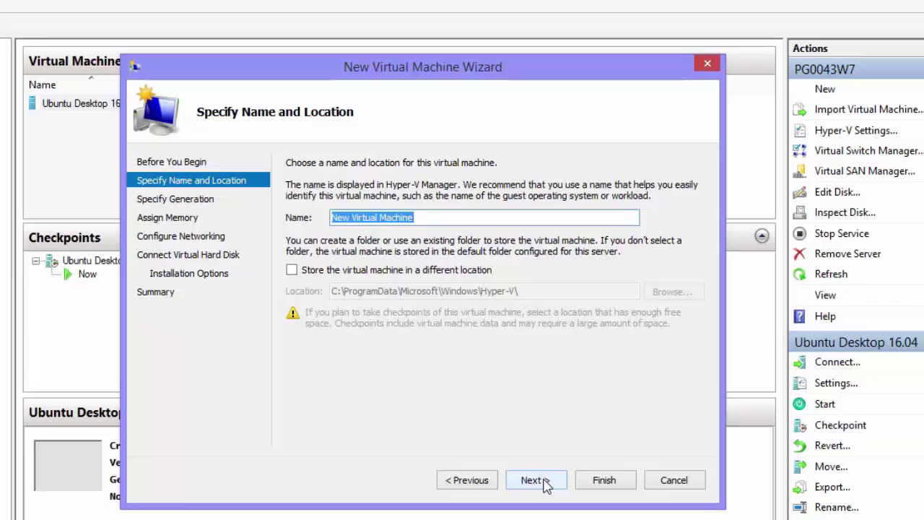
pyautogui.write('Wi')
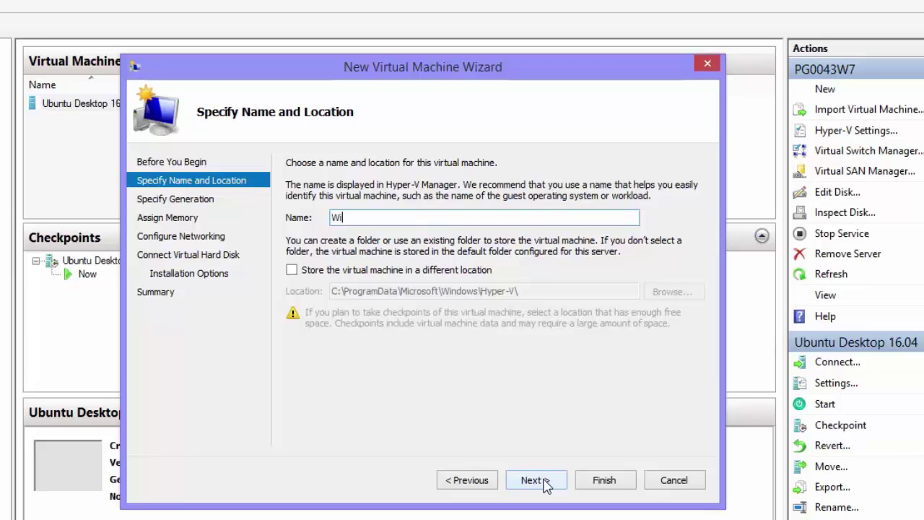
pyautogui.write('ndows Server 2012 R2')
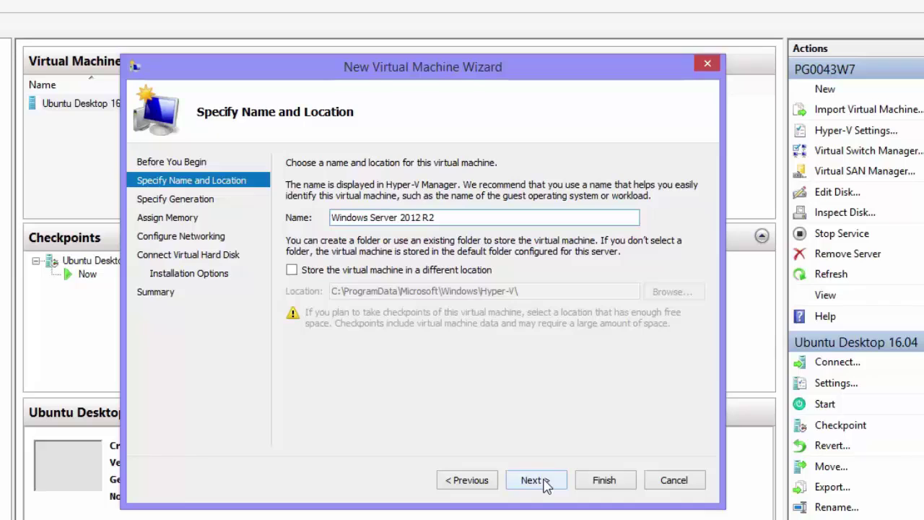
pyautogui.click(532, 483)
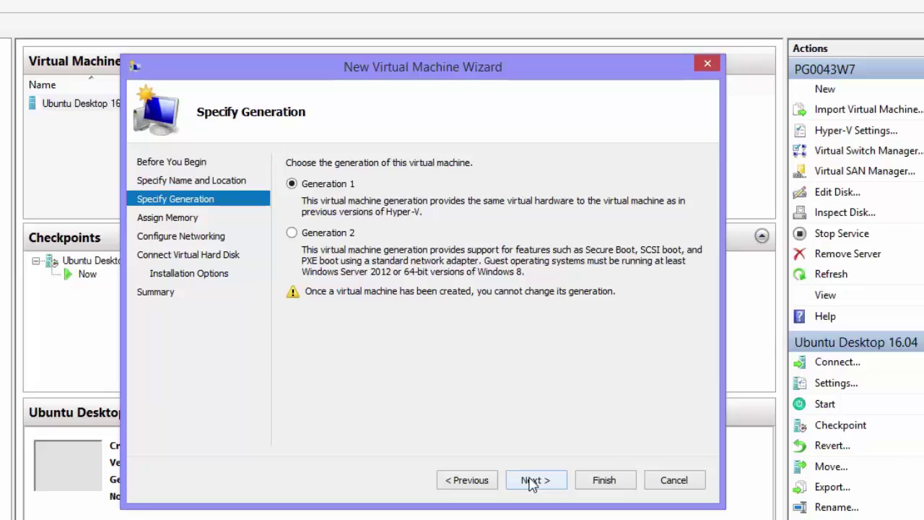
# Step: Keep Generation 1 for the virtual machine and set its startup memory to 4096 MB
pyautogui.click(532, 482)
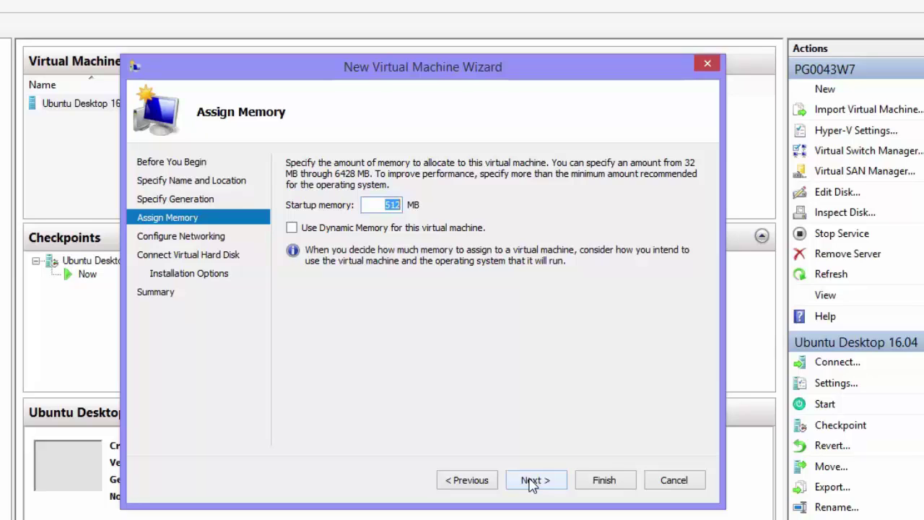
pyautogui.write('4096')
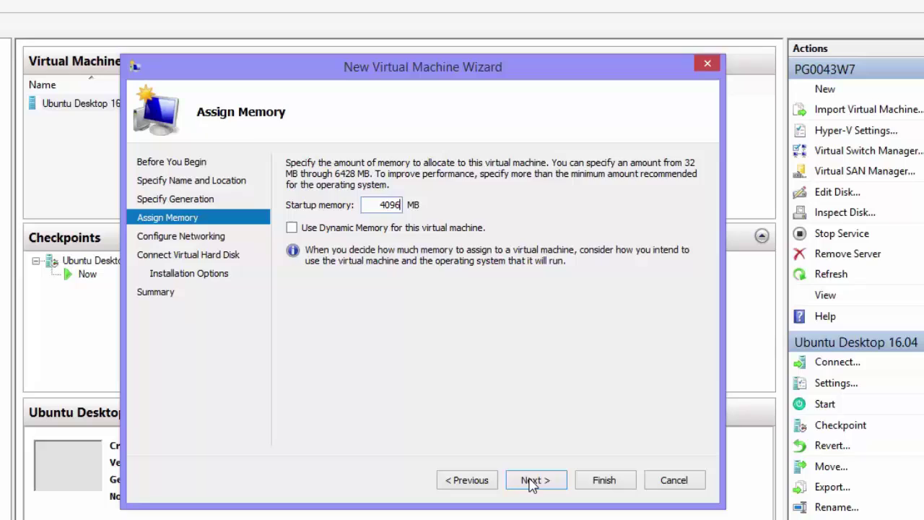
pyautogui.click(532, 481)
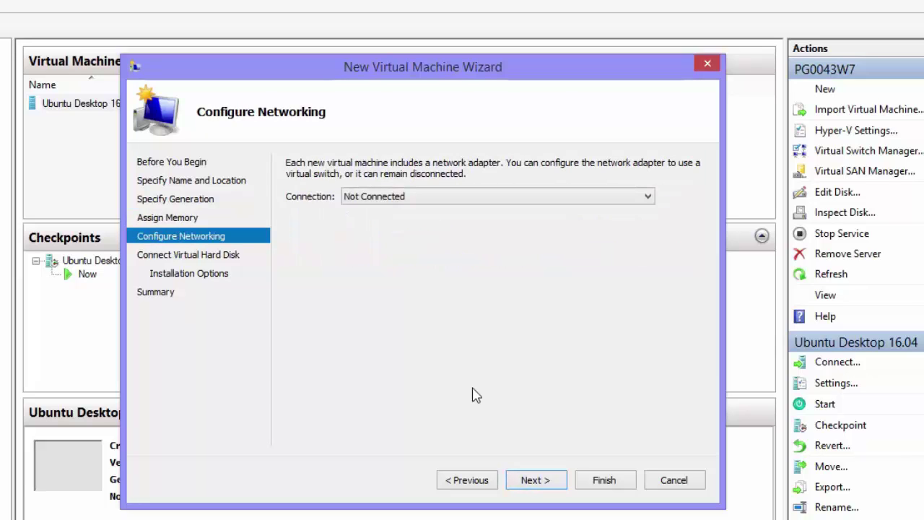
# Step: Connect the new virtual machine's network adapter to the itech NSwitch virtual switch
pyautogui.click(430, 200)
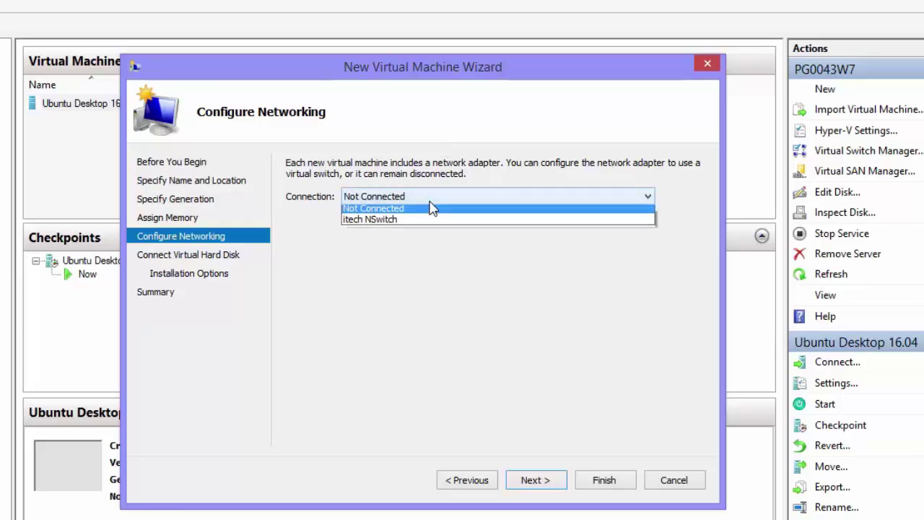
pyautogui.click(395, 223)
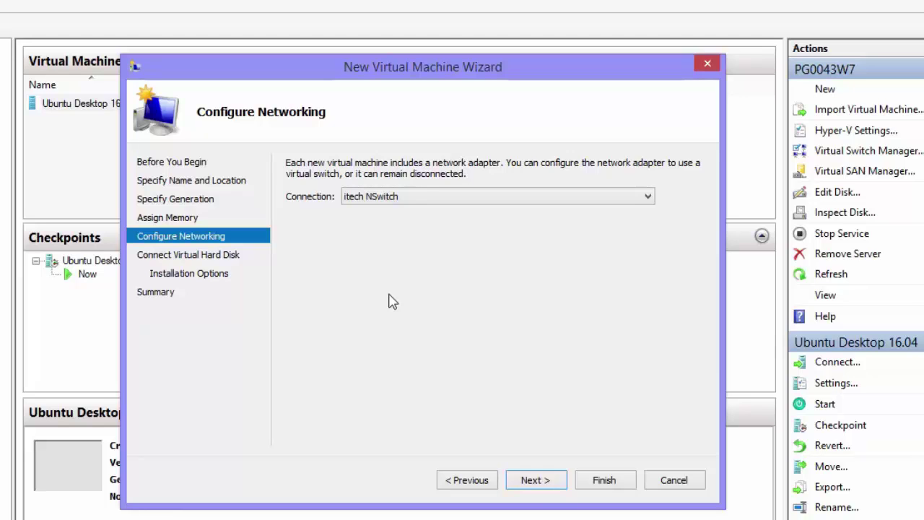
pyautogui.click(534, 480)
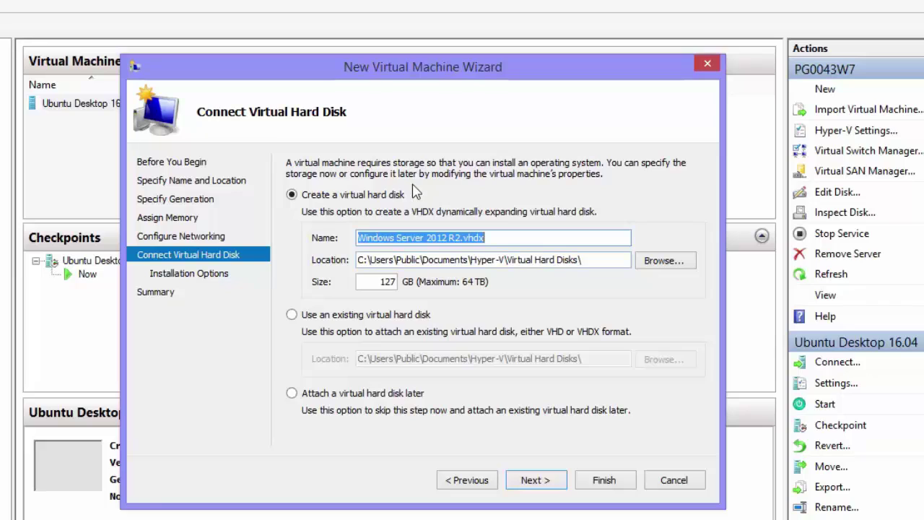
# Step: Create a virtual hard disk with the default name and location, and set its size to 40 GB
pyautogui.click(515, 238)
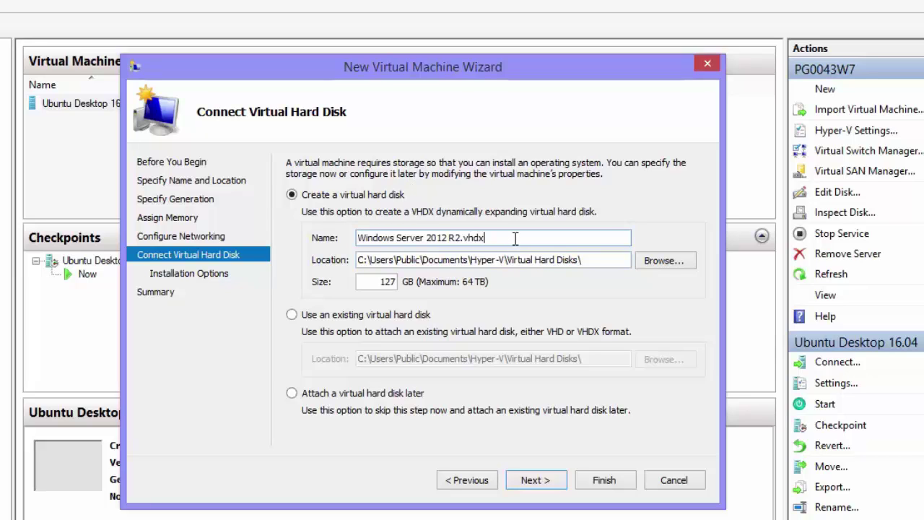
pyautogui.click(601, 260)
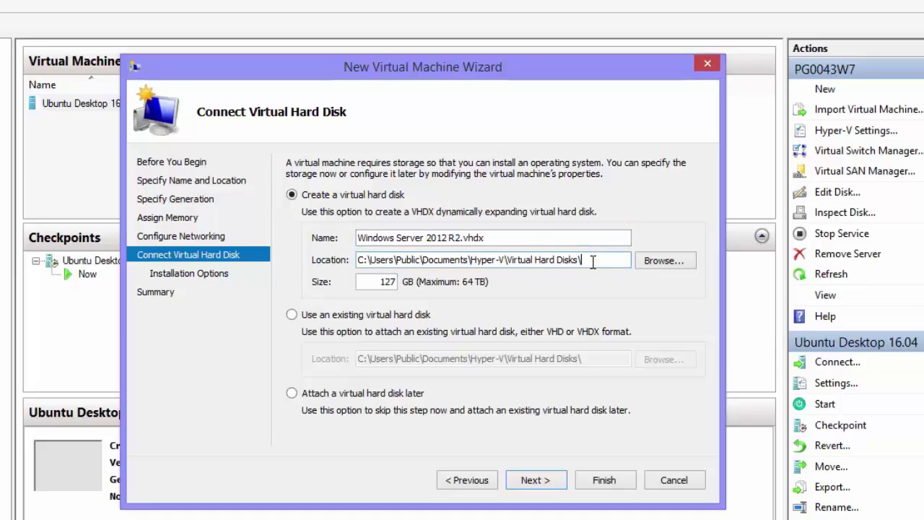
pyautogui.doubleClick(376, 281)
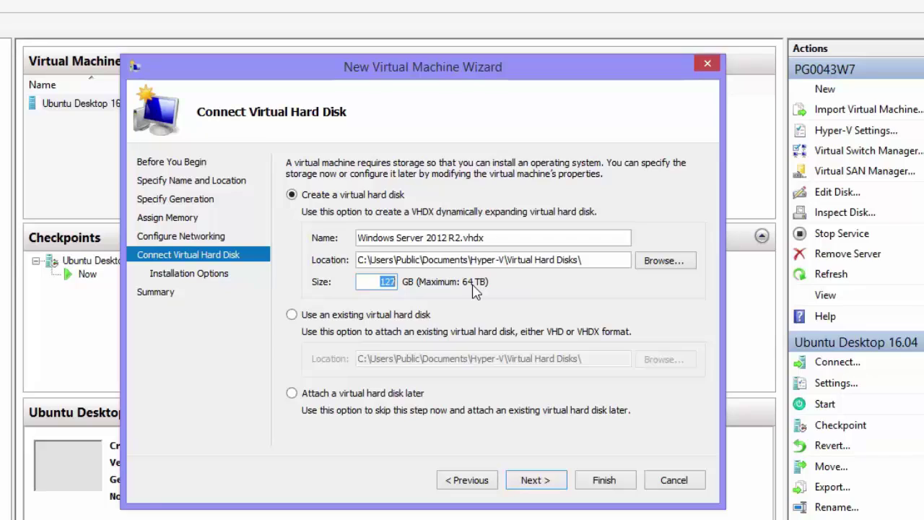
pyautogui.write('40')
pyautogui.click(535, 480)
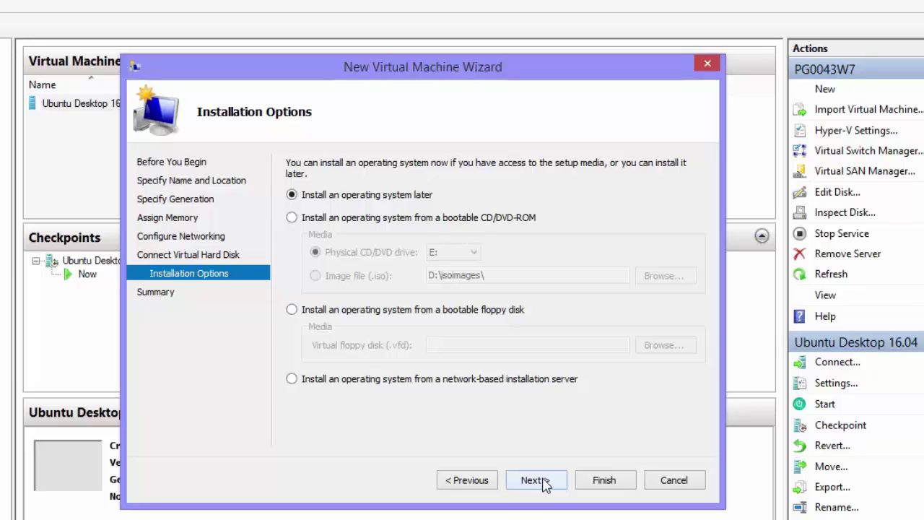
# Step: Choose installation from a bootable image file, using the SW_DVD9 Windows Server 2012 R2 64-bit ISO in D:\isoimages
pyautogui.click(402, 218)
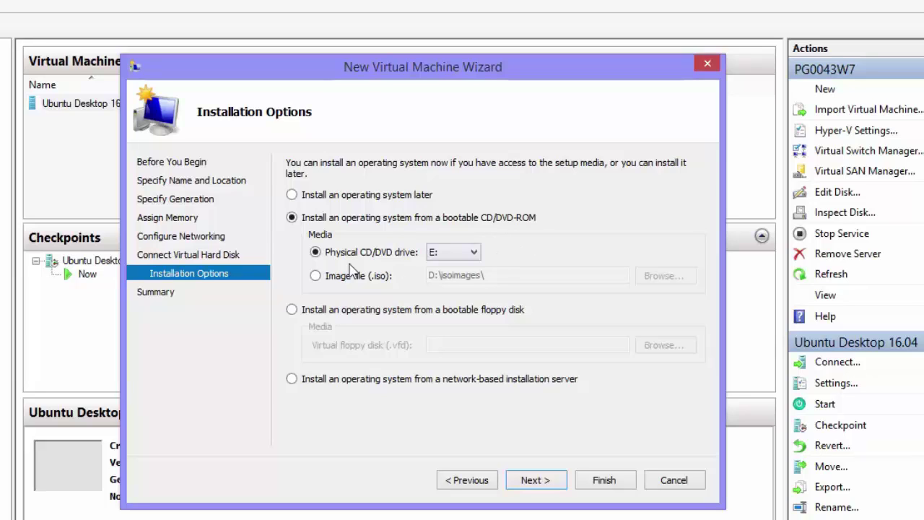
pyautogui.click(317, 276)
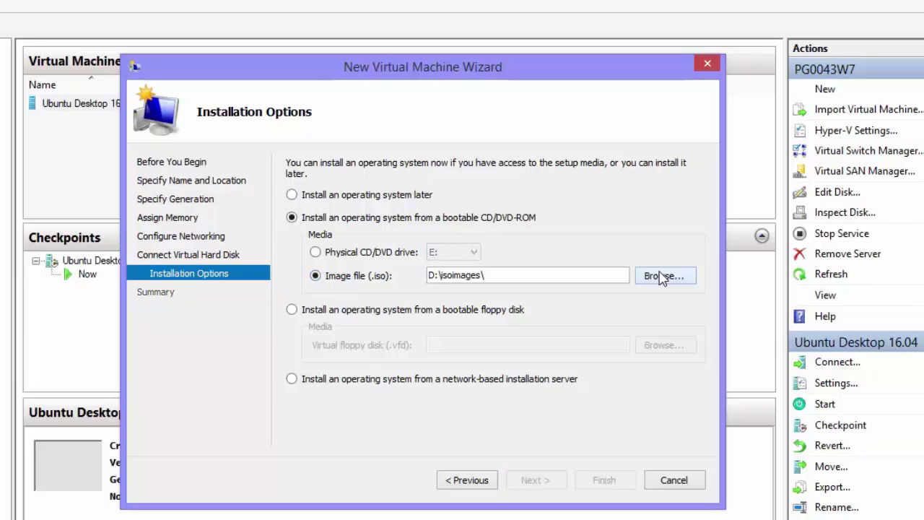
pyautogui.click(662, 277)
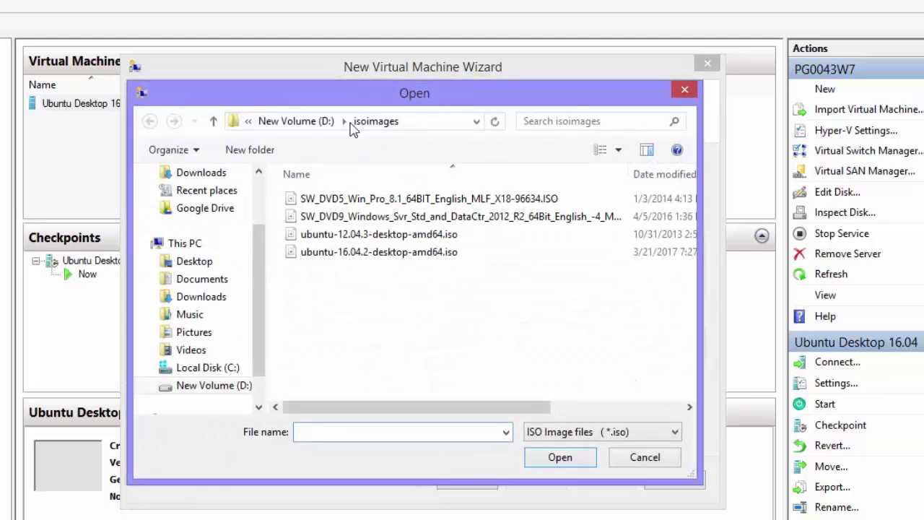
pyautogui.click(319, 121)
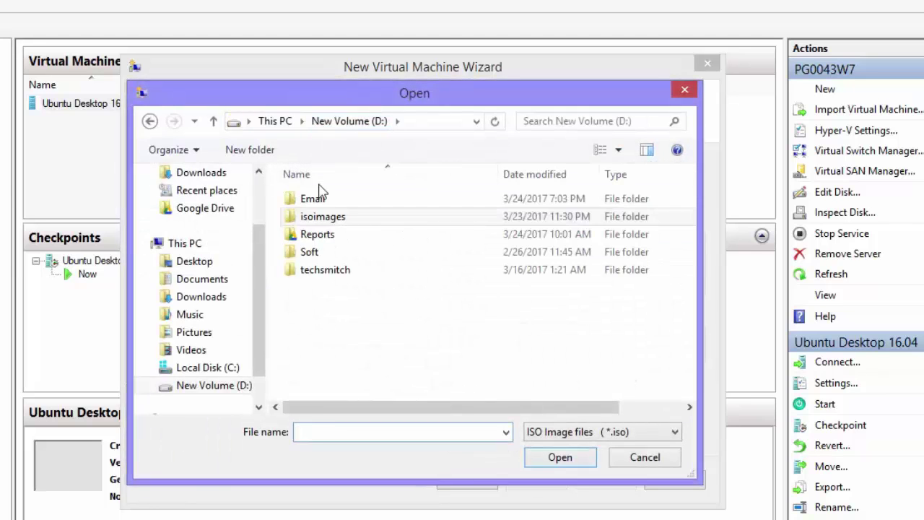
pyautogui.doubleClick(325, 221)
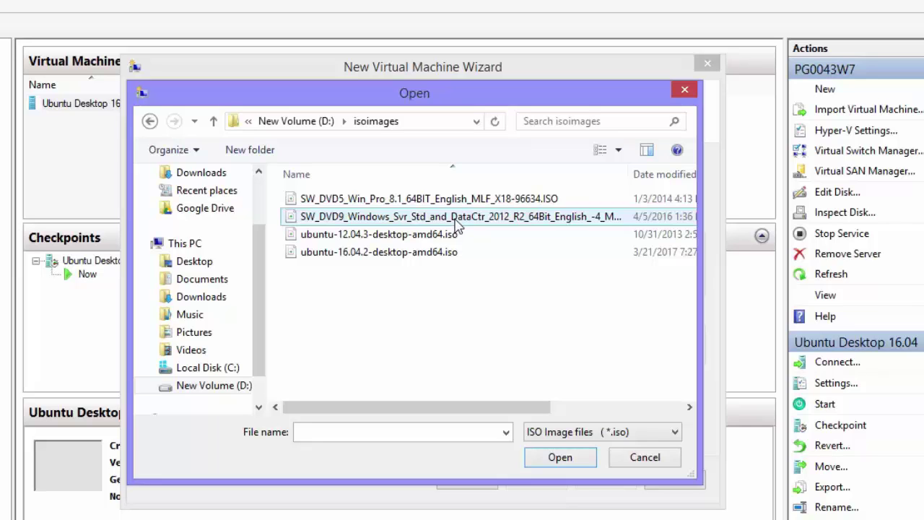
pyautogui.click(456, 226)
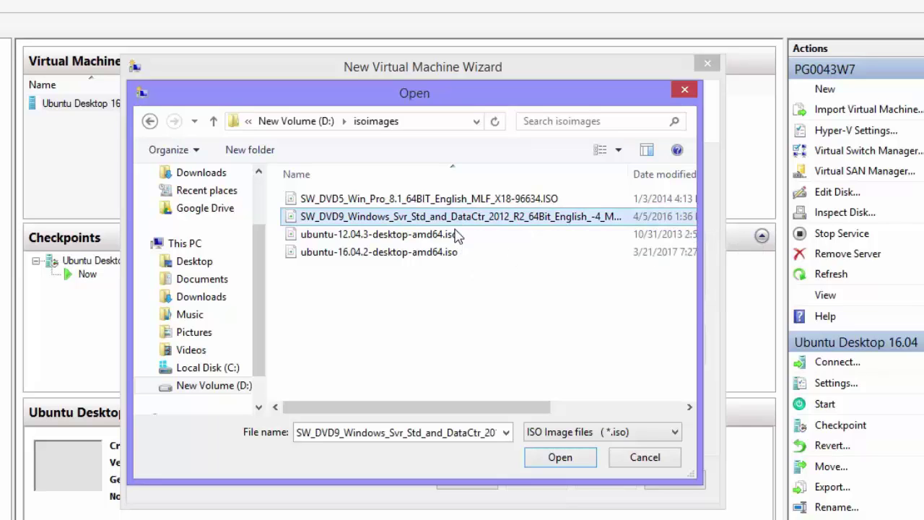
pyautogui.click(561, 458)
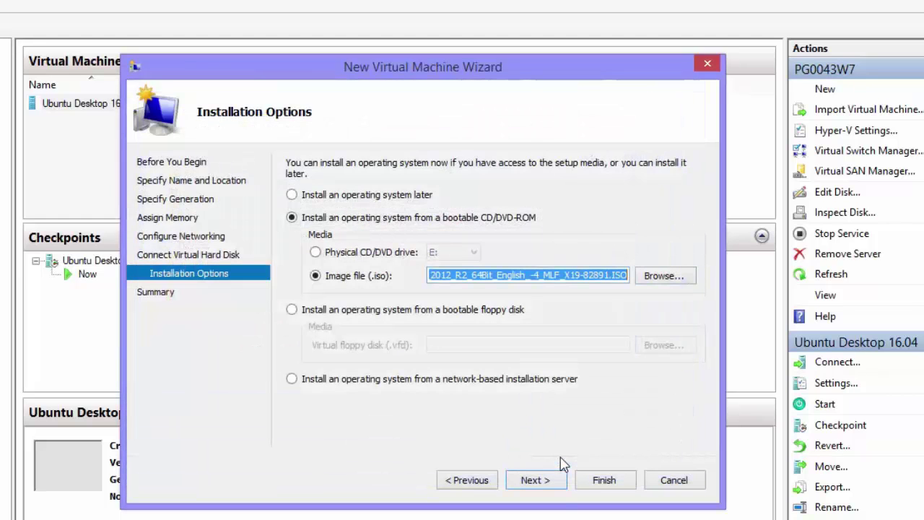
pyautogui.click(535, 481)
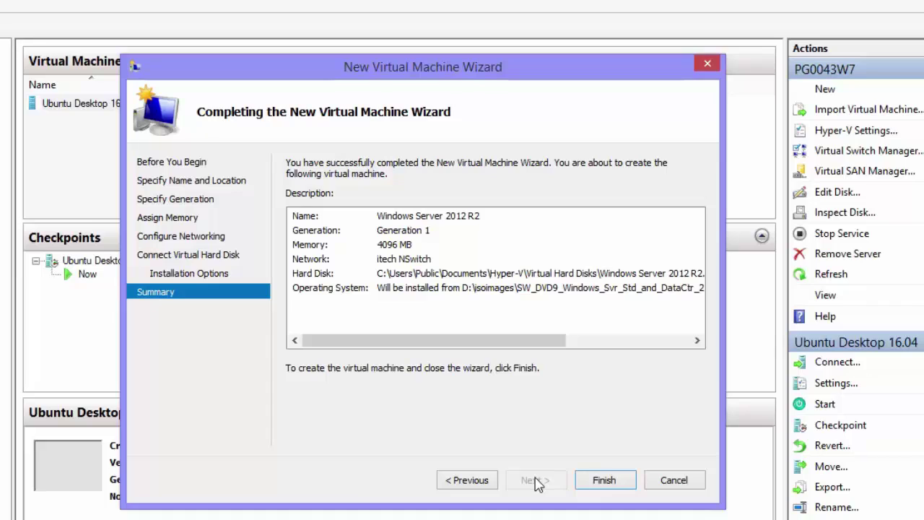
# Step: Review the name, generation, memory, network, hard disk and operating system in the summary, and finish creating the virtual machine
pyautogui.click(315, 218)
pyautogui.click(315, 230)
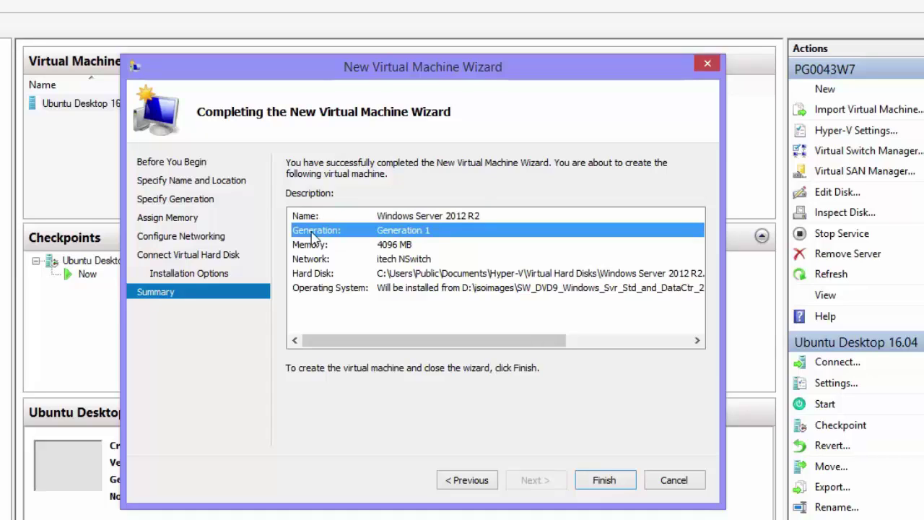
pyautogui.click(310, 244)
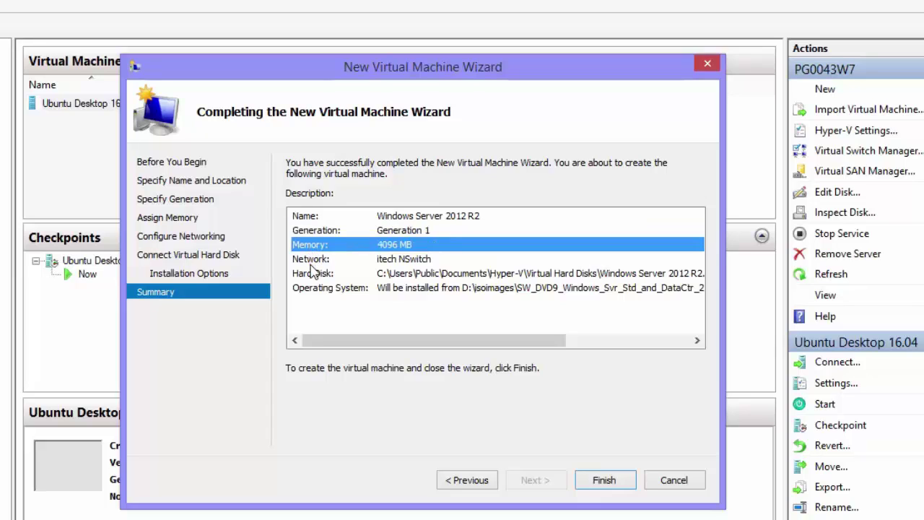
pyautogui.click(314, 263)
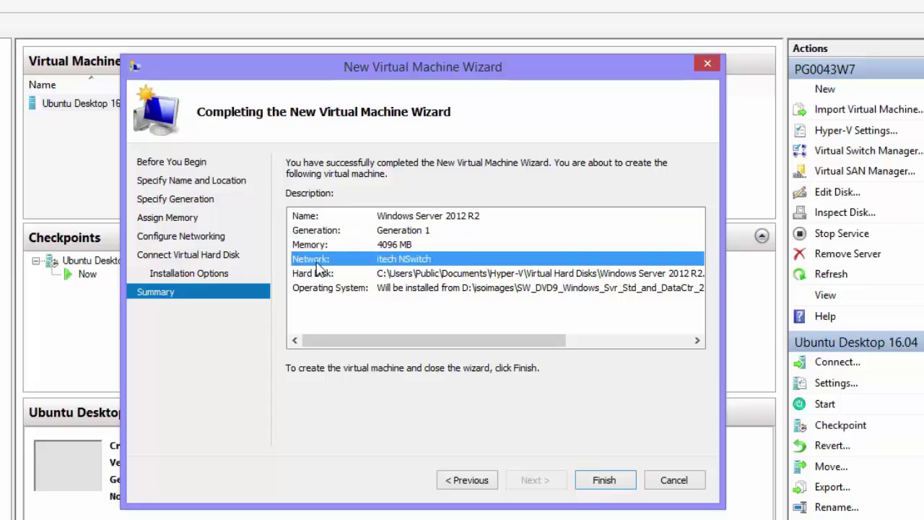
pyautogui.click(316, 275)
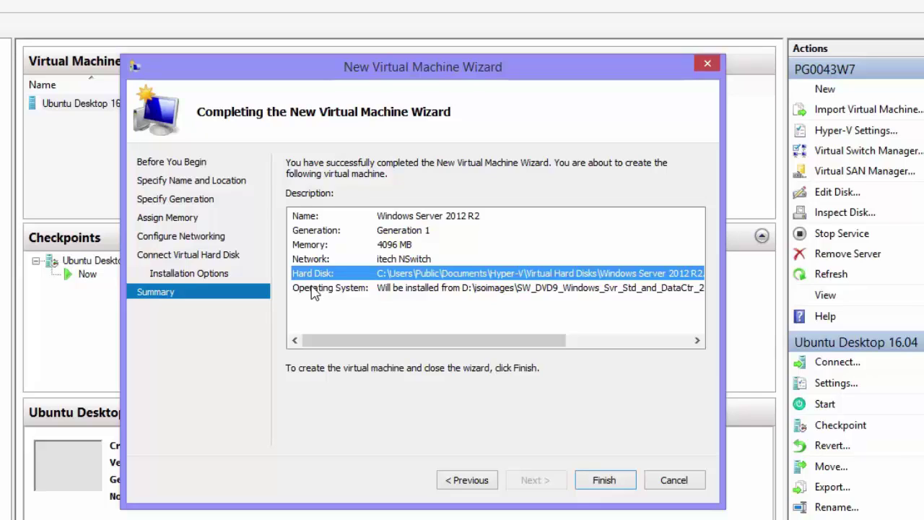
pyautogui.click(315, 290)
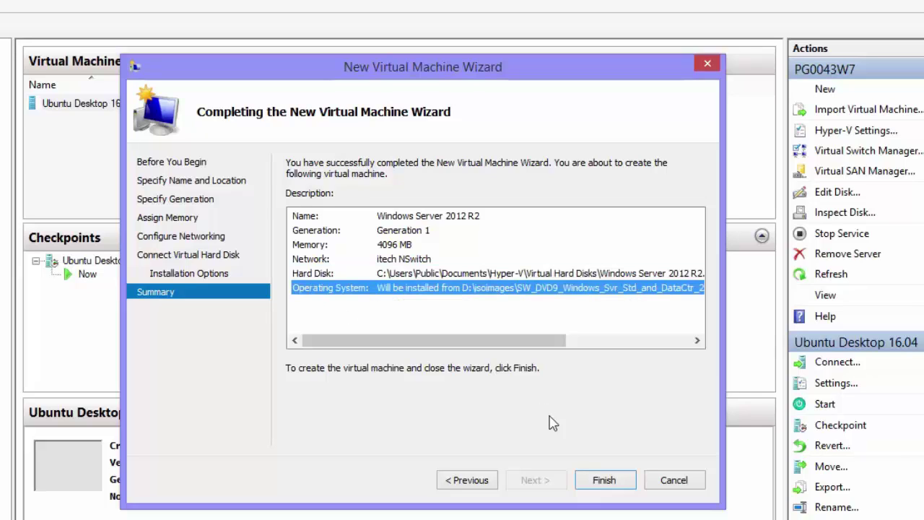
pyautogui.click(601, 484)
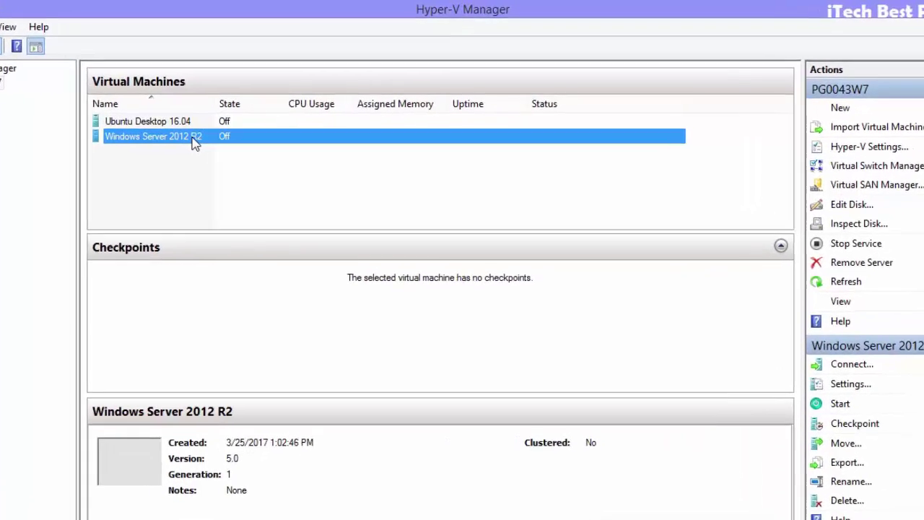
# Step: Connect to the Windows Server 2012 R2 virtual machine and start it
pyautogui.rightClick(232, 119)
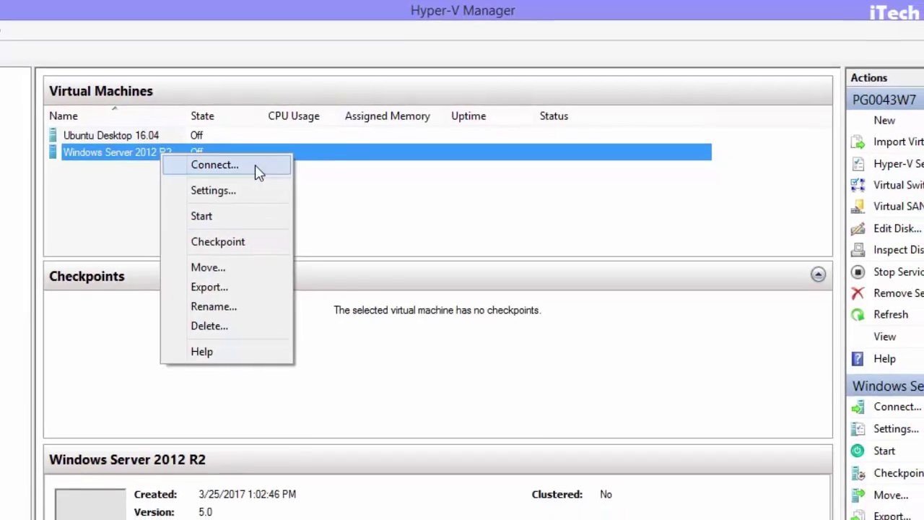
pyautogui.click(246, 174)
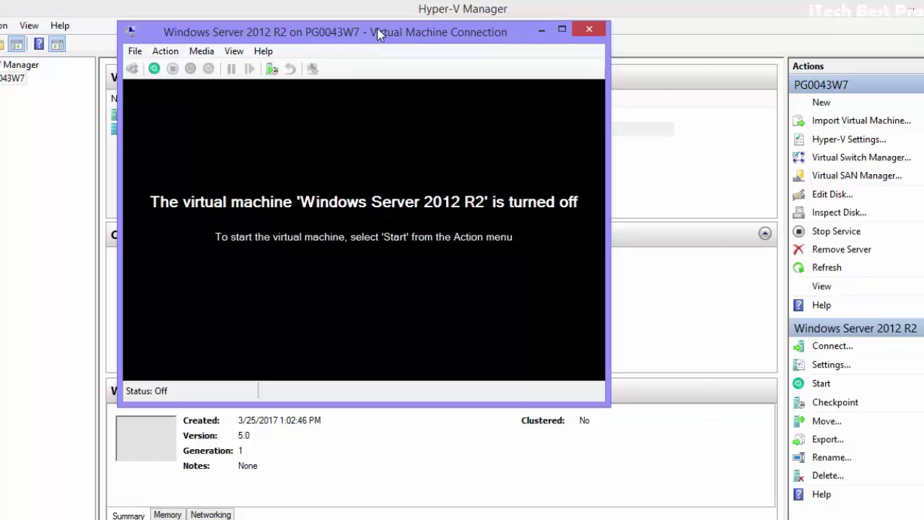
pyautogui.moveTo(377, 31); pyautogui.dragTo(466, 56)
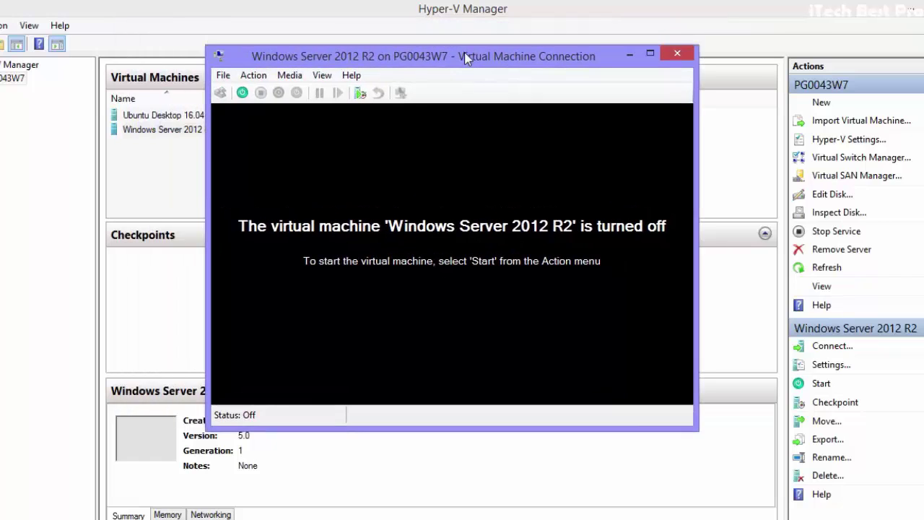
pyautogui.click(242, 97)
pyautogui.click(243, 93)
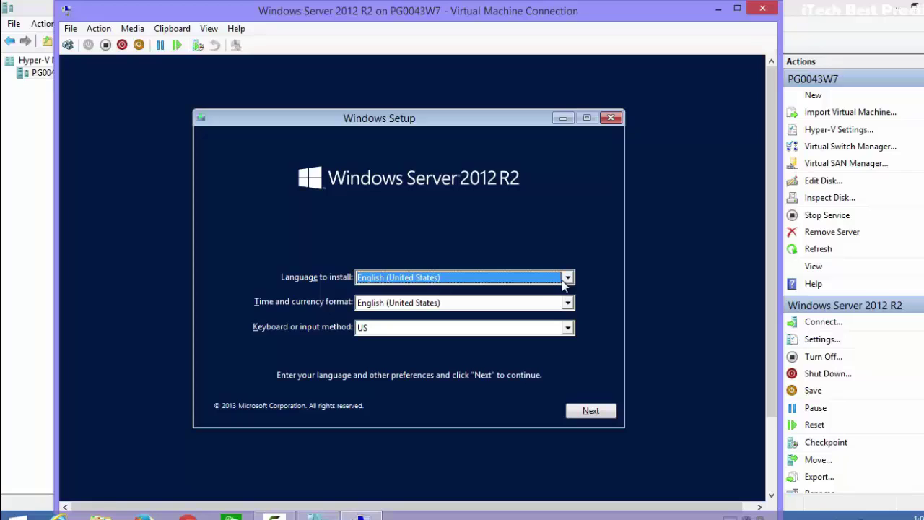
# Step: Keep English (United States) as the setup language, set the time and currency format to English (India), and continue
pyautogui.click(567, 279)
pyautogui.click(567, 278)
pyautogui.click(567, 281)
pyautogui.click(567, 280)
pyautogui.click(568, 304)
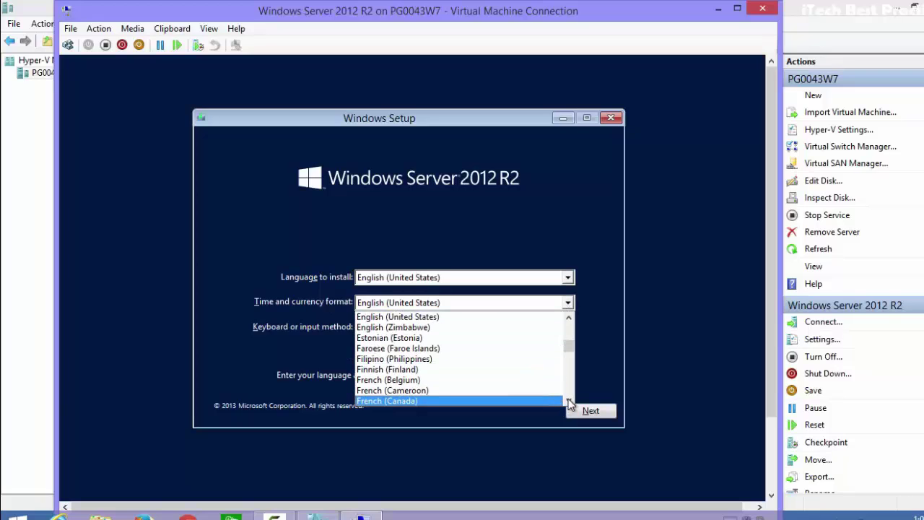
pyautogui.click(569, 318)
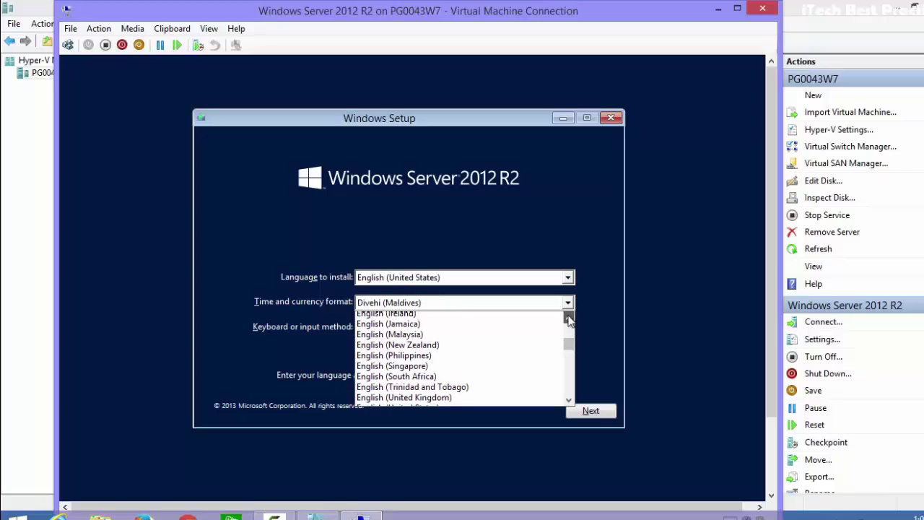
pyautogui.click(569, 319)
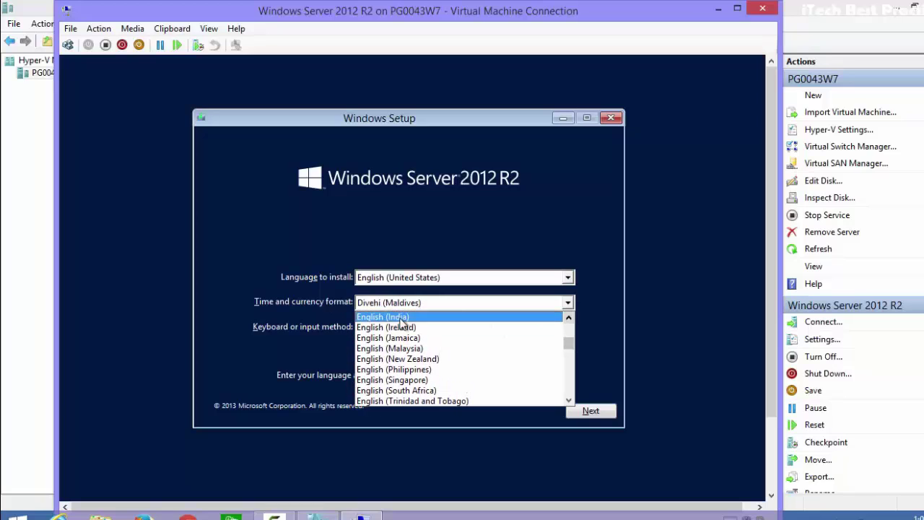
pyautogui.click(402, 317)
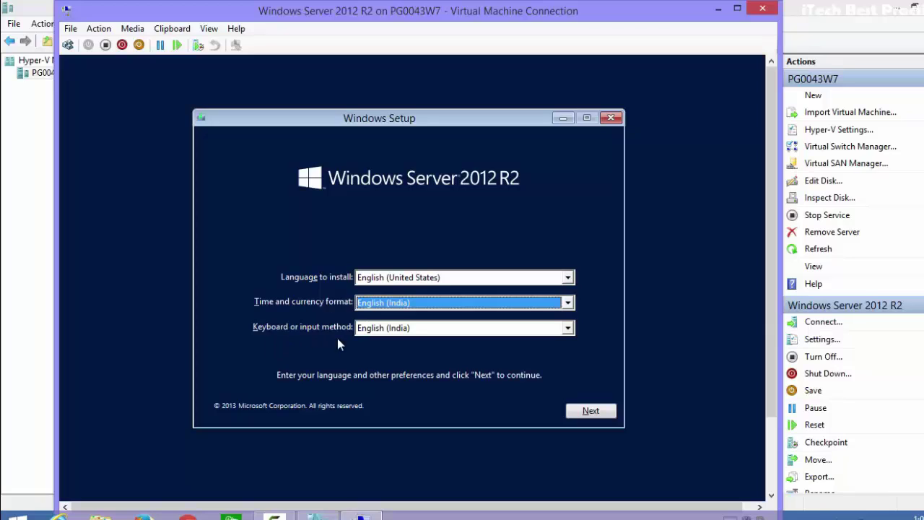
pyautogui.click(581, 413)
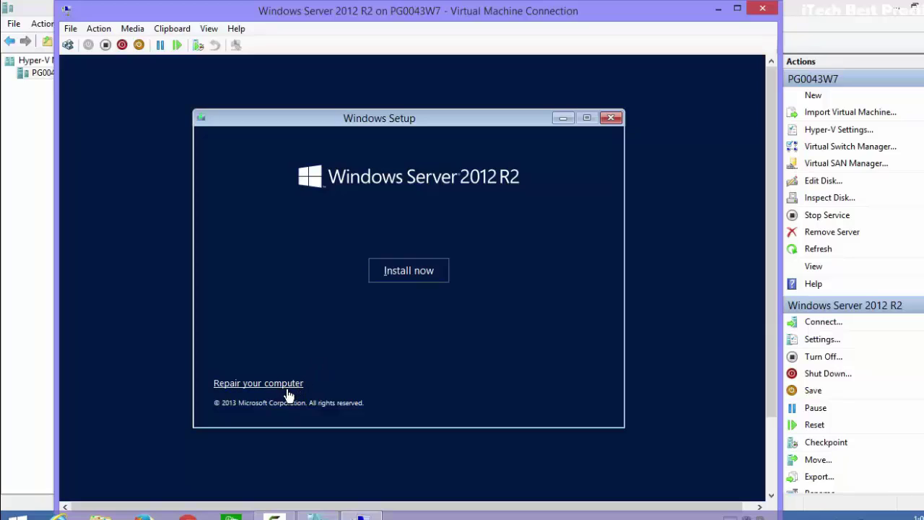
# Step: Start installing Windows Server 2012 R2 Standard (Server with a GUI) and accept the license terms
pyautogui.click(425, 270)
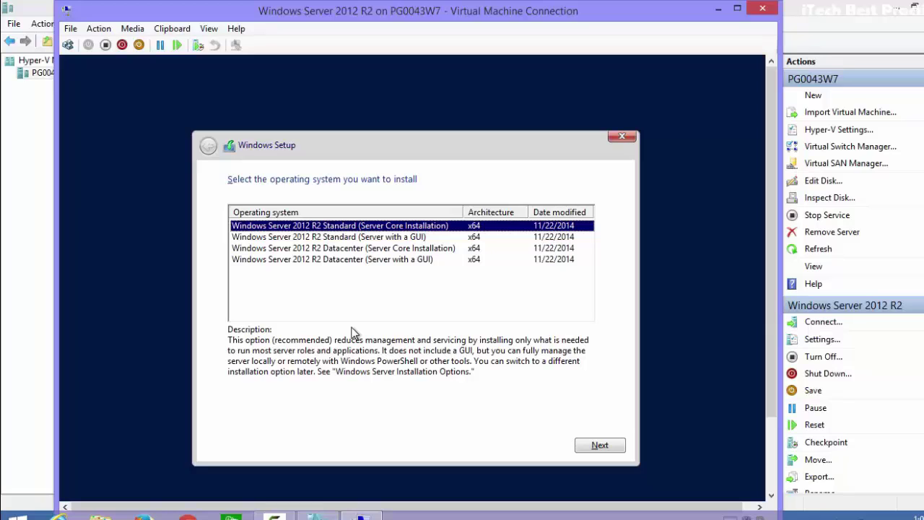
pyautogui.click(339, 238)
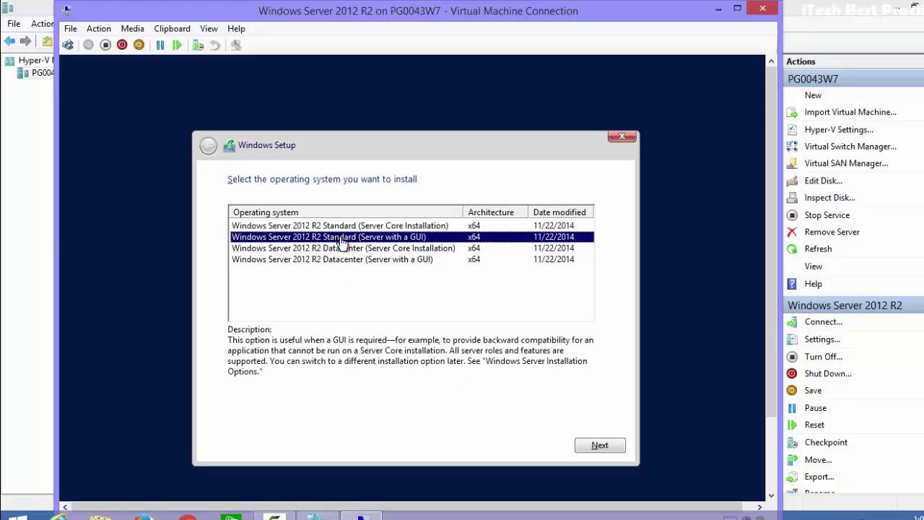
pyautogui.click(594, 448)
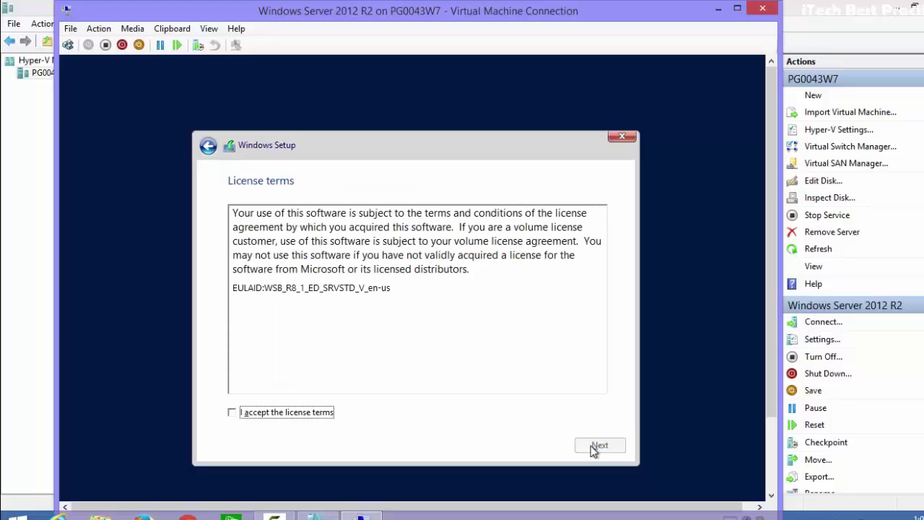
pyautogui.click(254, 420)
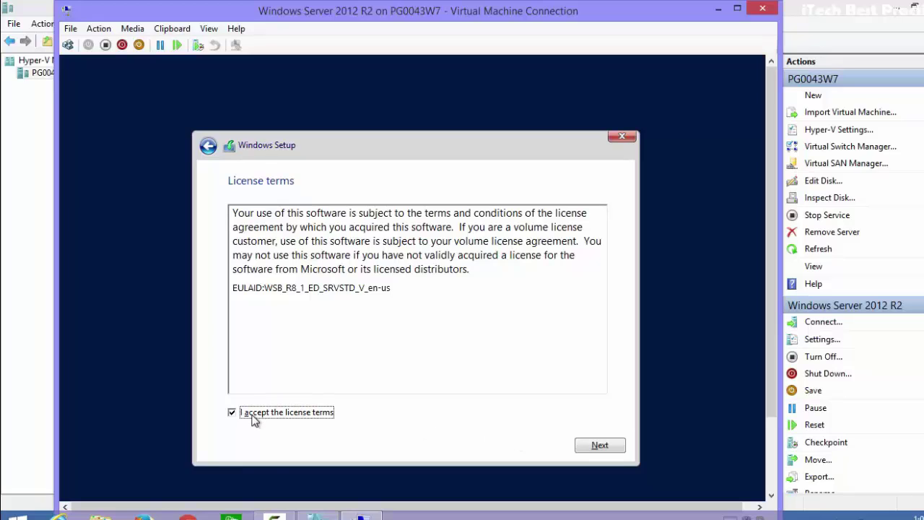
pyautogui.click(601, 446)
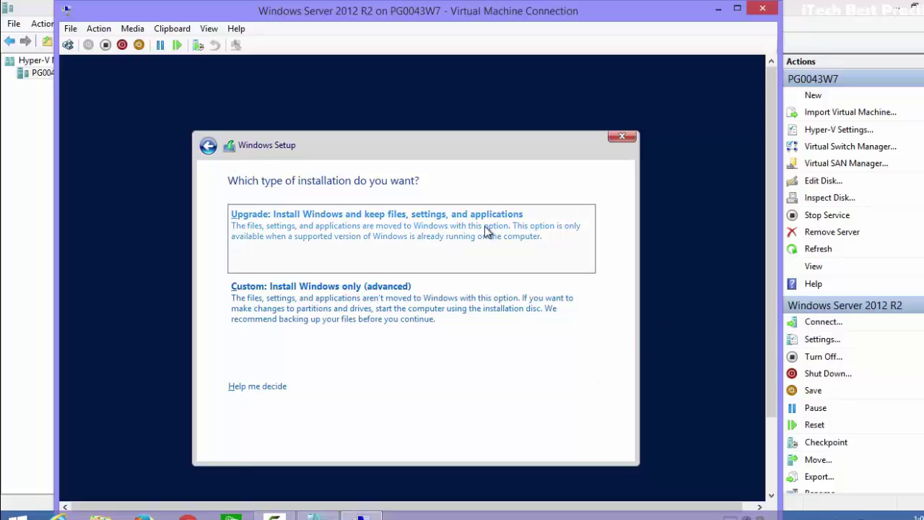
# Step: Choose the custom Windows-only installation and create a 40960 MB partition from Drive 0's unallocated space, allowing additional system partitions
pyautogui.click(439, 301)
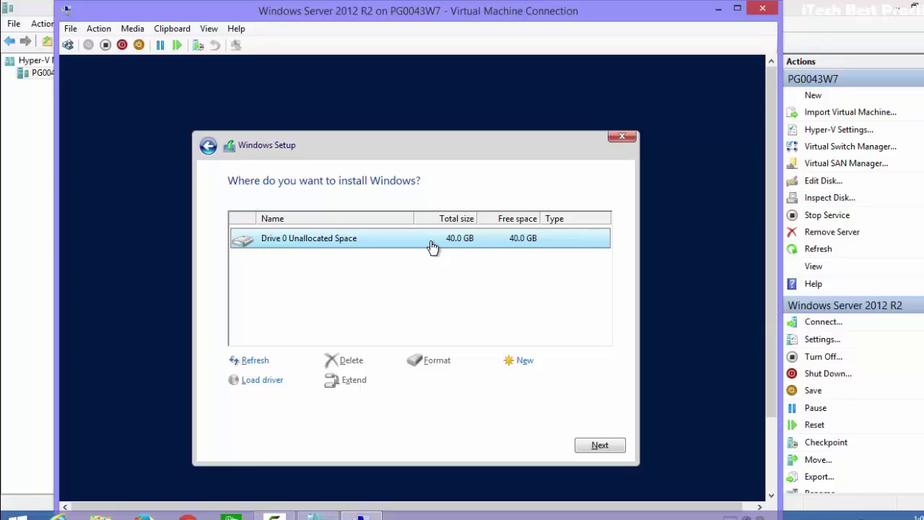
pyautogui.click(520, 365)
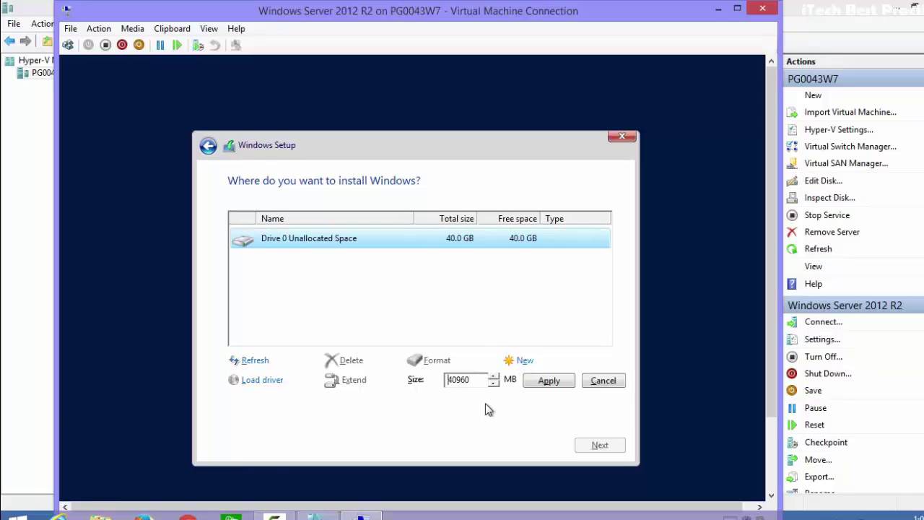
pyautogui.click(549, 383)
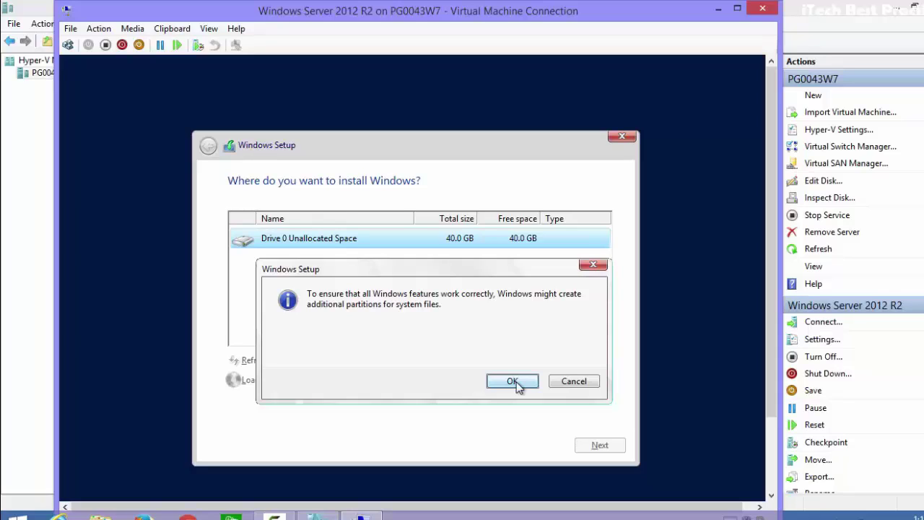
pyautogui.click(514, 384)
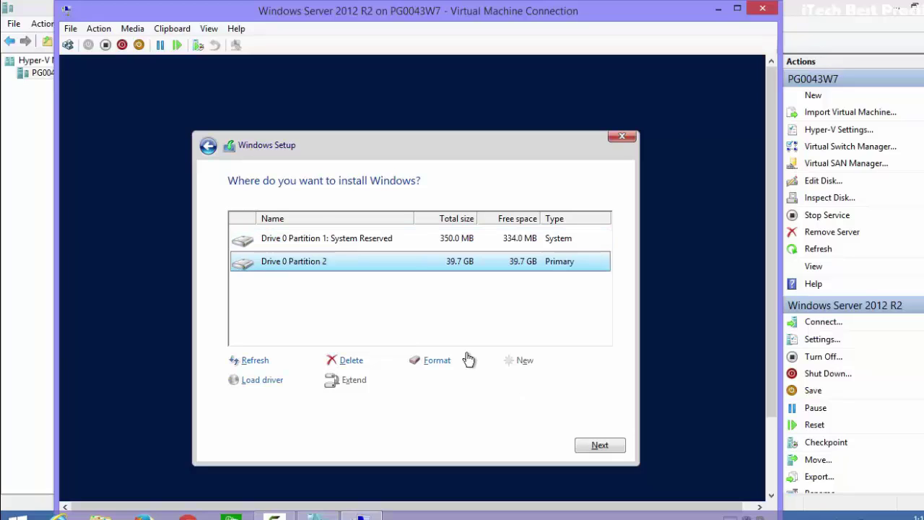
# Step: Install Windows on Drive 0 Partition 2, and restart the virtual machine when setup asks for it
pyautogui.click(337, 246)
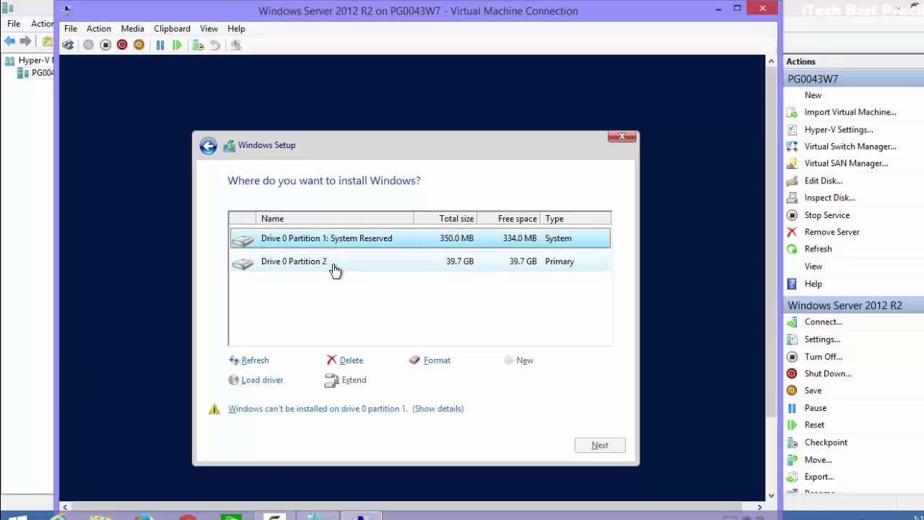
pyautogui.click(334, 268)
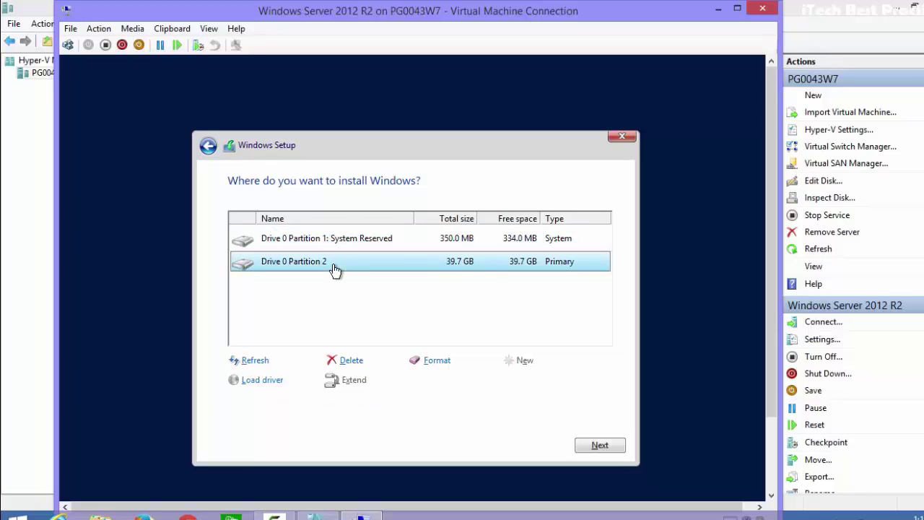
pyautogui.click(388, 247)
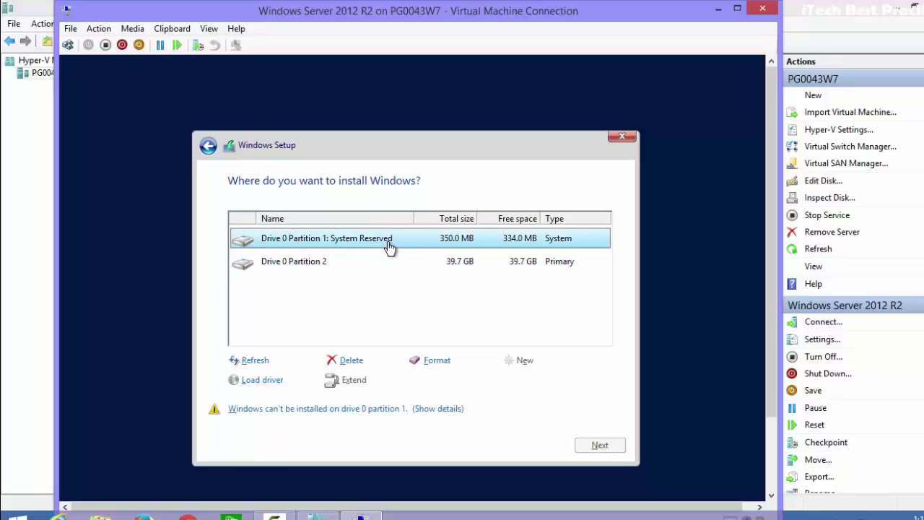
pyautogui.click(301, 268)
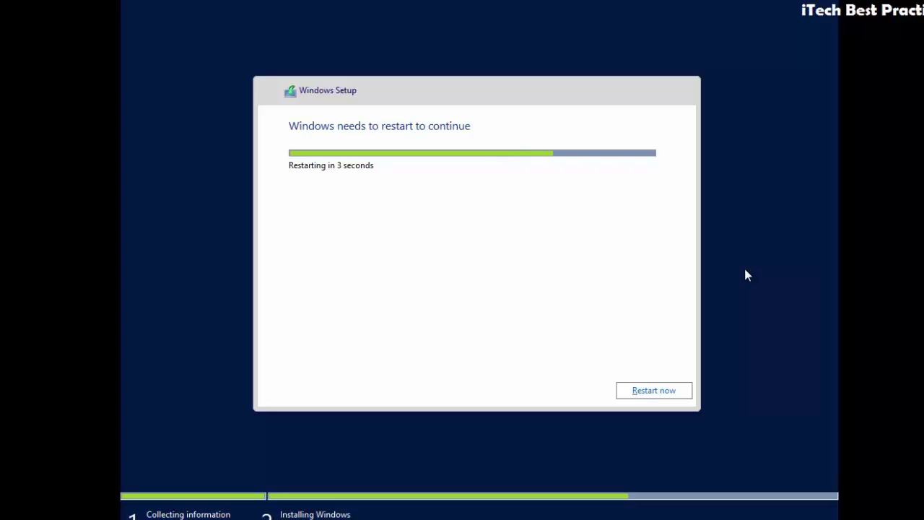
pyautogui.click(645, 393)
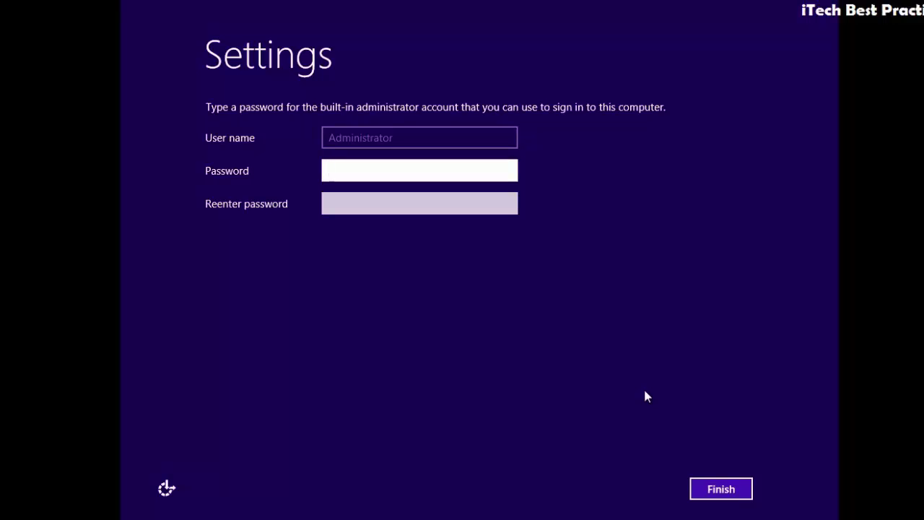
# Step: Enter and confirm a password for the built-in administrator account, finish the settings, and sign in with that password
pyautogui.write('•••••••••')
pyautogui.press('Tab')
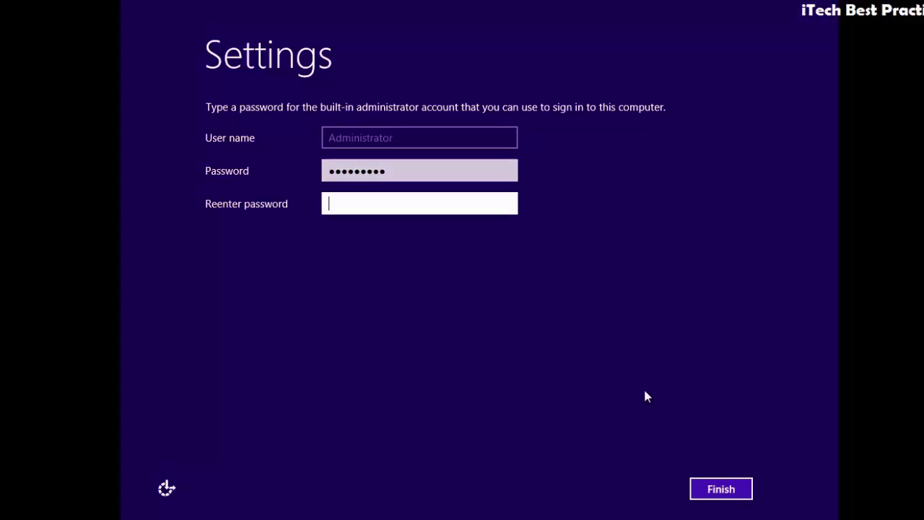
pyautogui.write('••••••••')
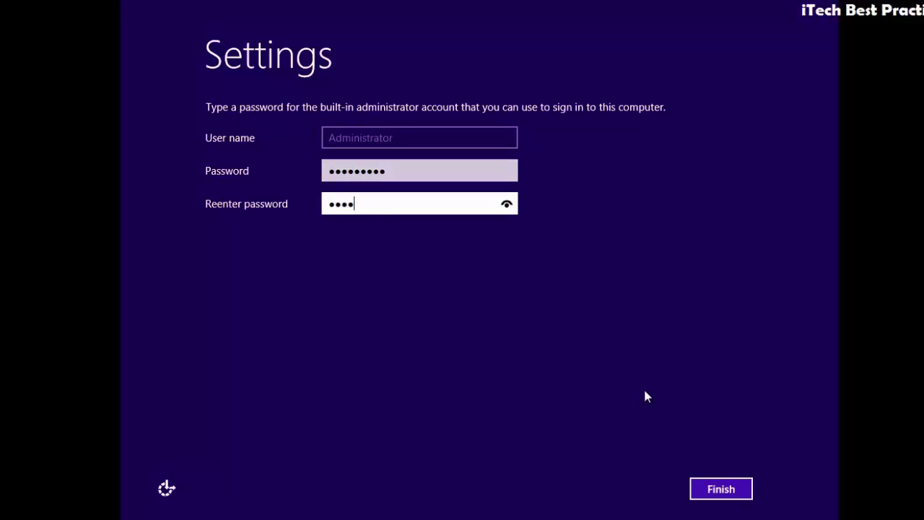
pyautogui.write('•')
pyautogui.click(707, 491)
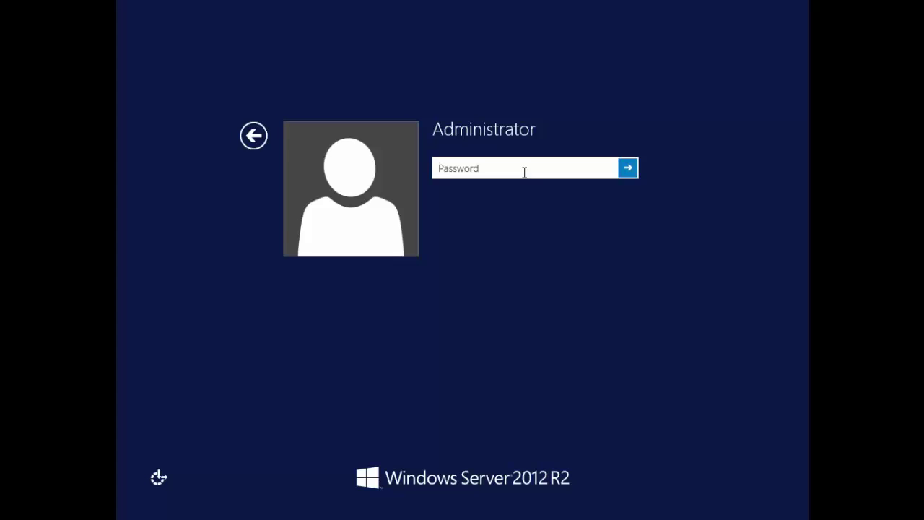
pyautogui.write('••••••••••')
pyautogui.press('Return')
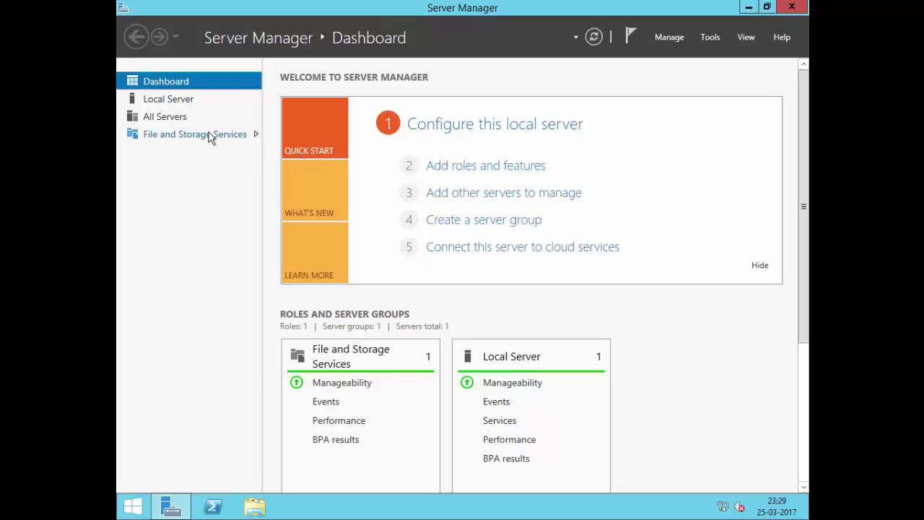
# Step: Rename the local server to WIN2K12R201, keeping it in WORKGROUP, and close the system properties
pyautogui.click(162, 101)
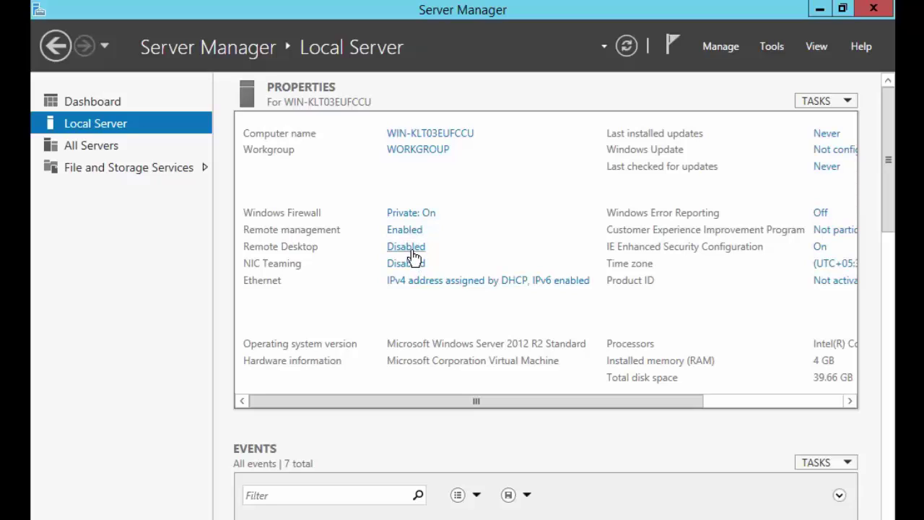
pyautogui.click(424, 134)
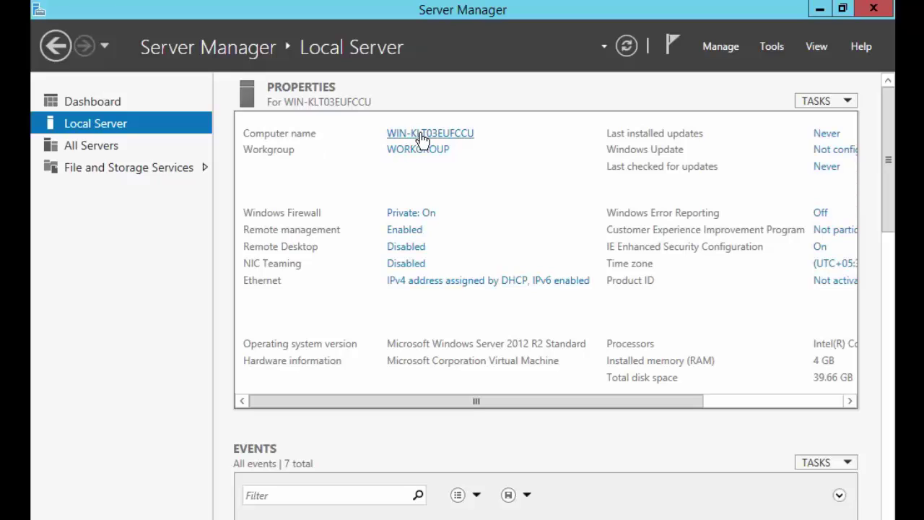
pyautogui.click(413, 296)
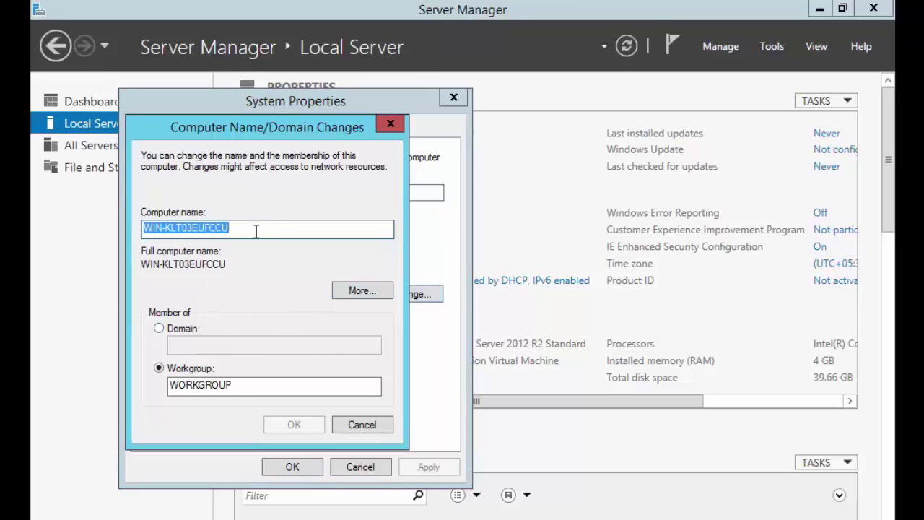
pyautogui.write('WIN')
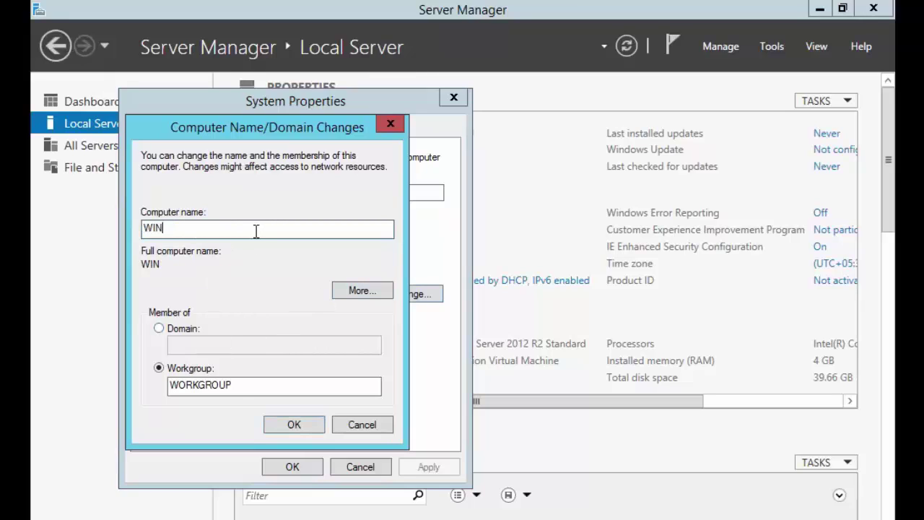
pyautogui.write('2K12R201')
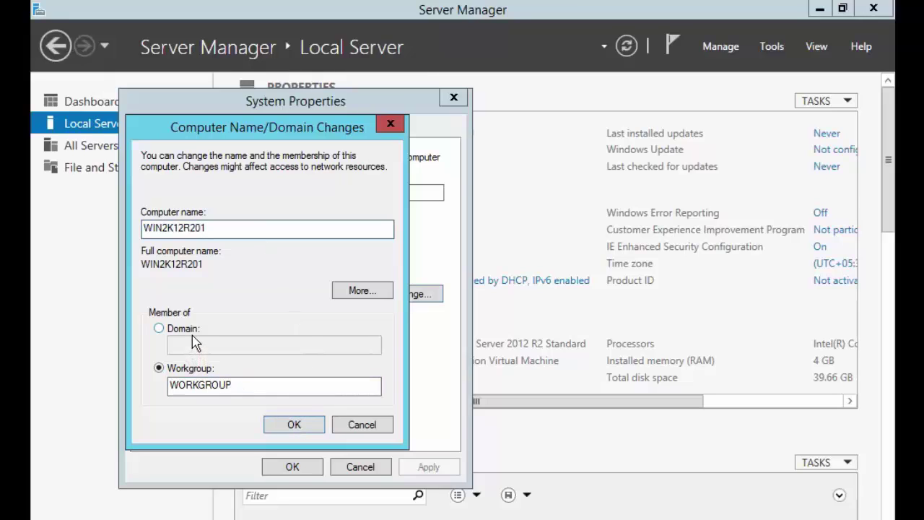
pyautogui.click(286, 426)
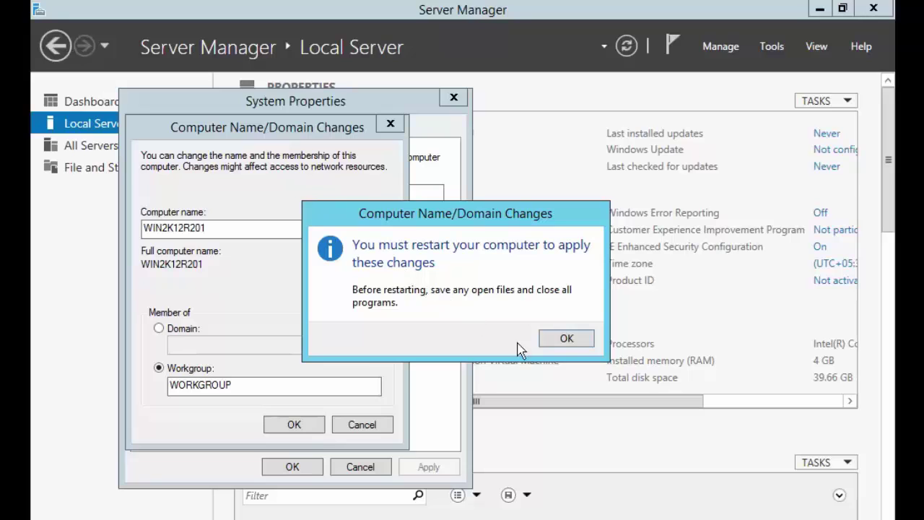
pyautogui.click(557, 341)
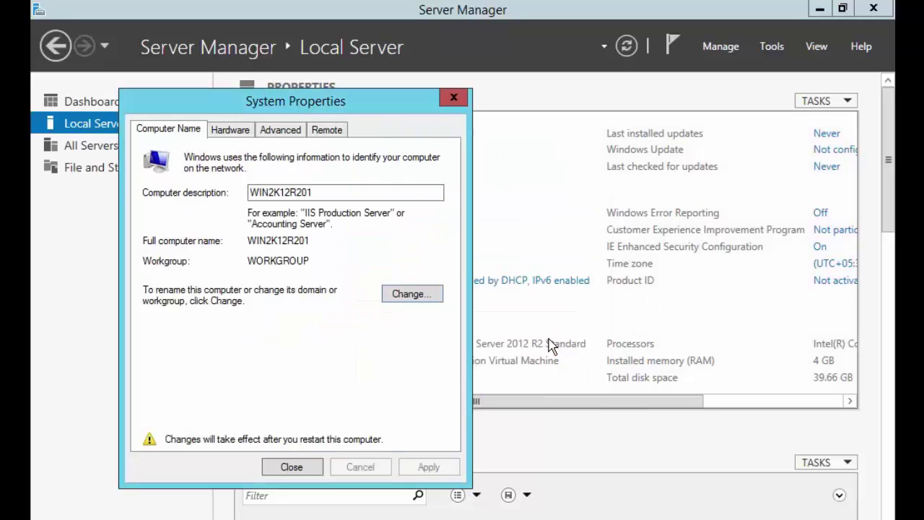
pyautogui.click(292, 467)
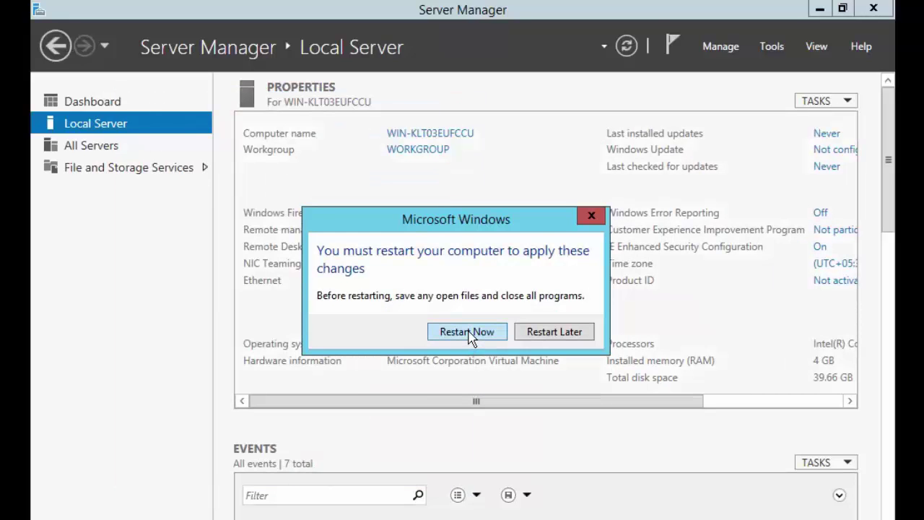
# Step: Restart the server to apply the rename and sign in to the built-in administrator account with its password
pyautogui.click(468, 331)
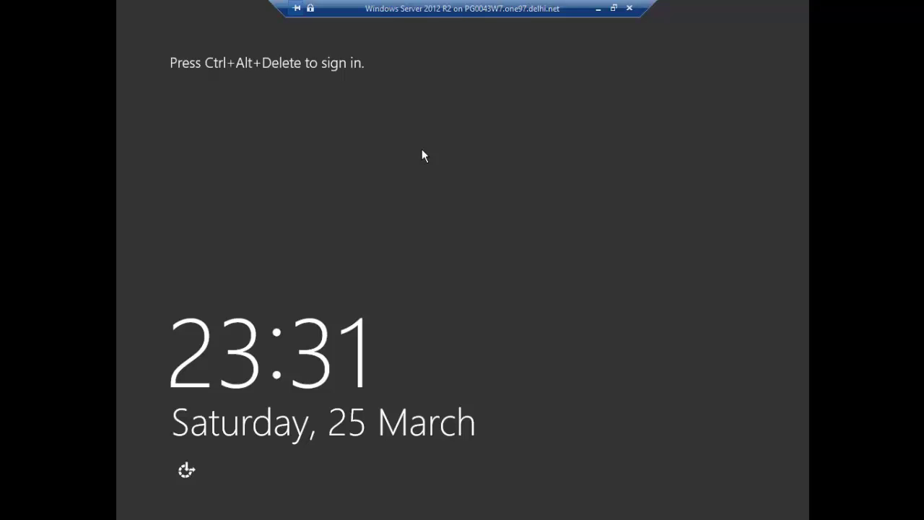
pyautogui.hotkey('ctrl', 'alt', 'End')
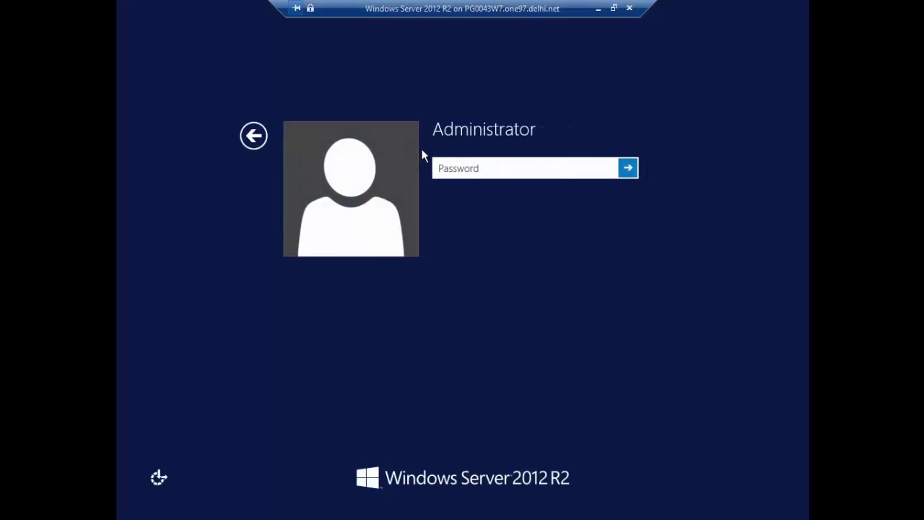
pyautogui.write('*********')
pyautogui.press('Return')
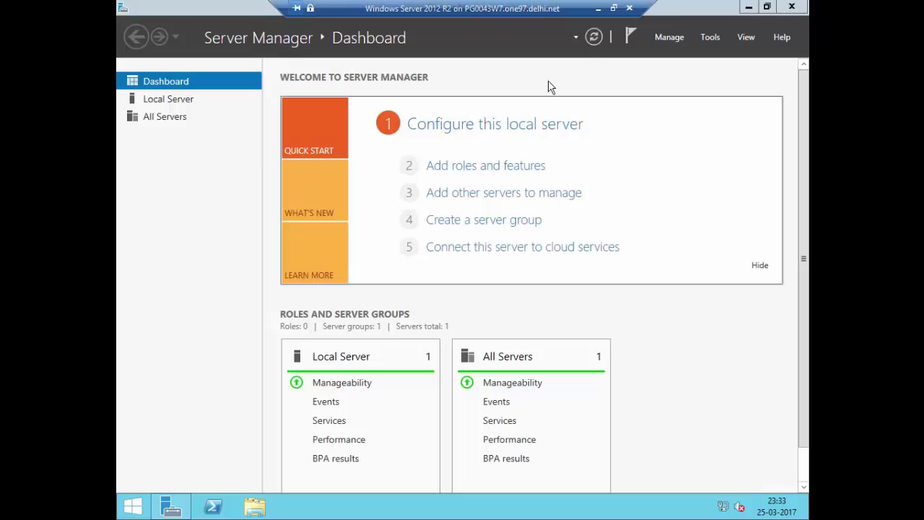
# Step: Turn off Windows Firewall for both private and public networks on the local server, and refresh the server properties
pyautogui.click(184, 103)
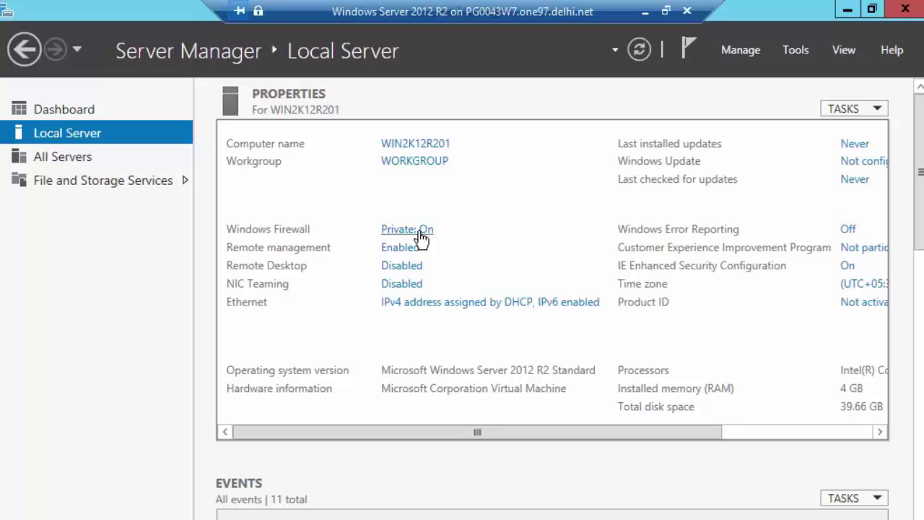
pyautogui.click(417, 231)
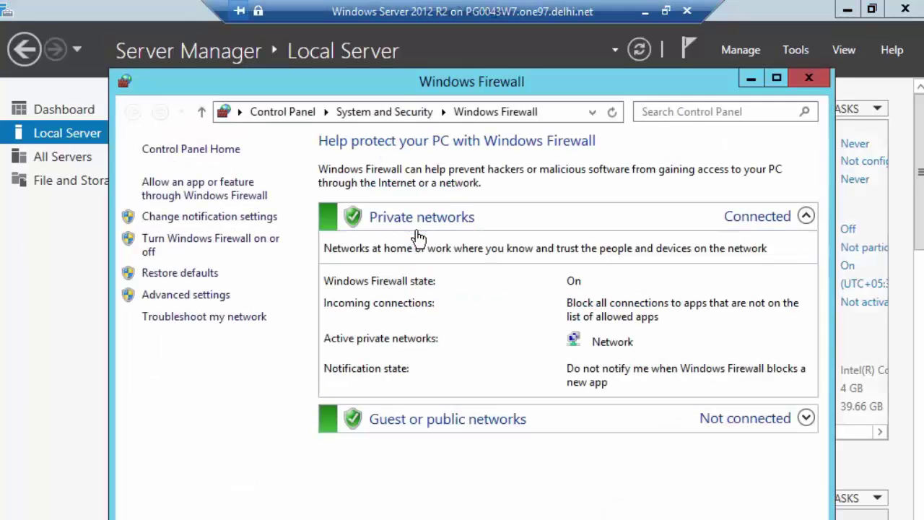
pyautogui.click(194, 247)
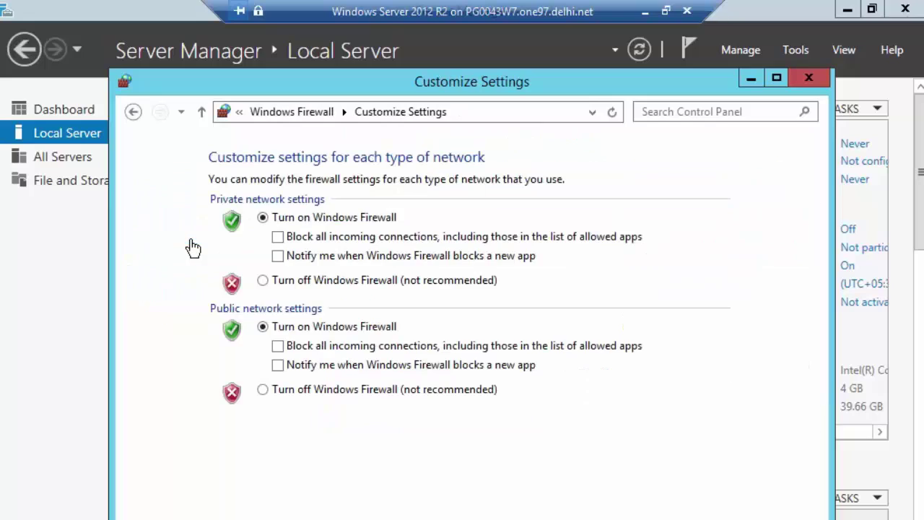
pyautogui.click(263, 280)
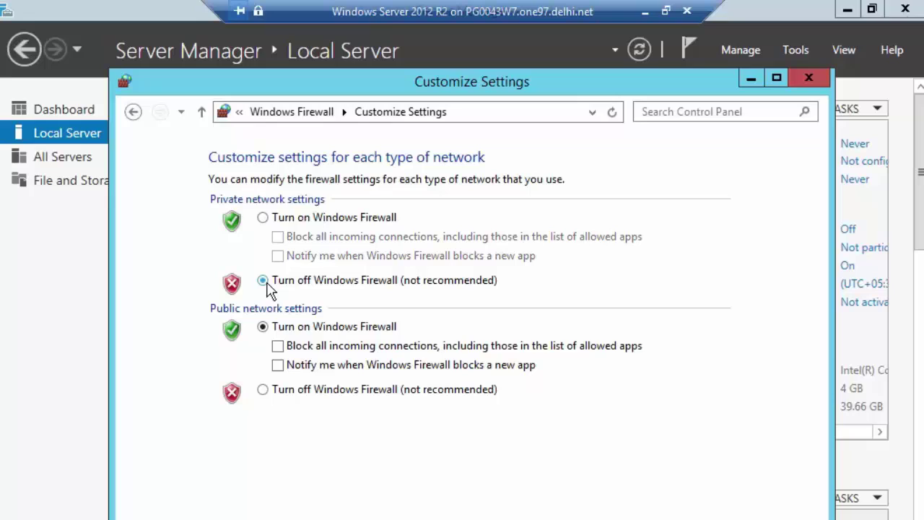
pyautogui.click(263, 390)
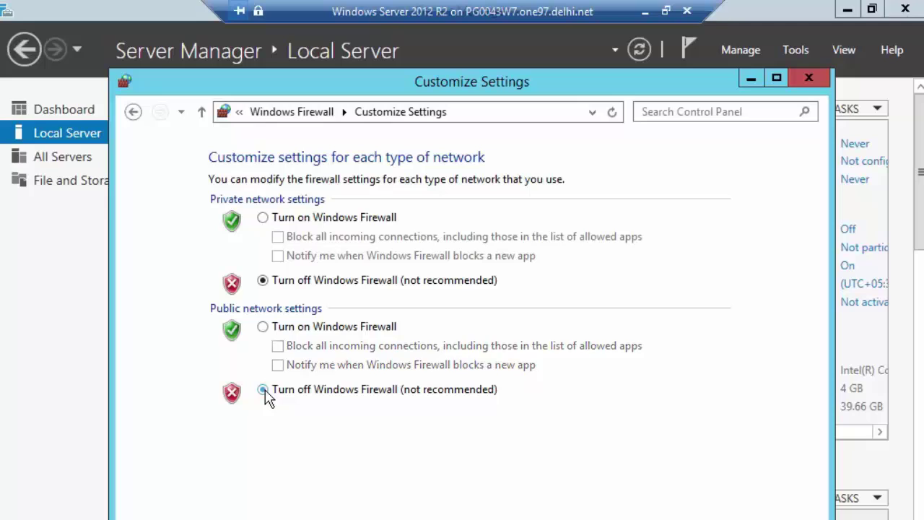
pyautogui.click(636, 510)
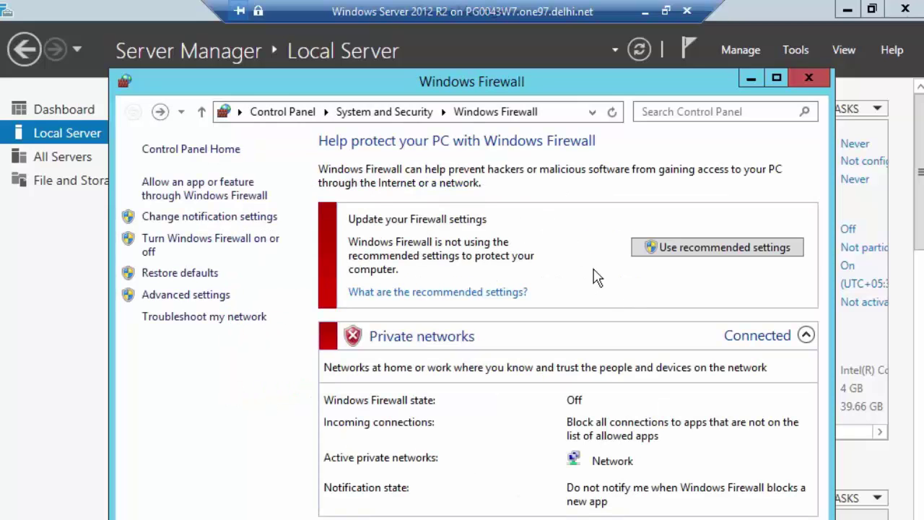
pyautogui.click(817, 82)
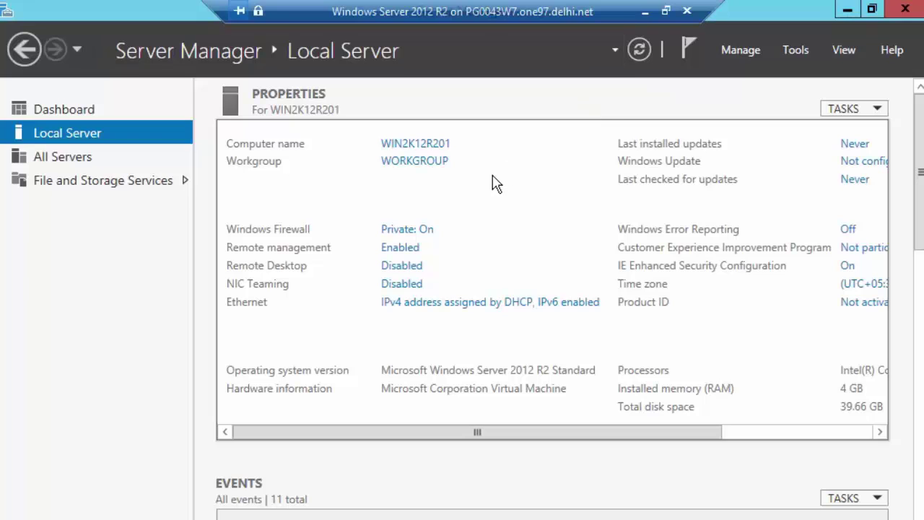
pyautogui.click(638, 49)
# Step: Allow Remote Desktop connections to the server, keeping Network Level Authentication required, and refresh the server properties
pyautogui.click(409, 266)
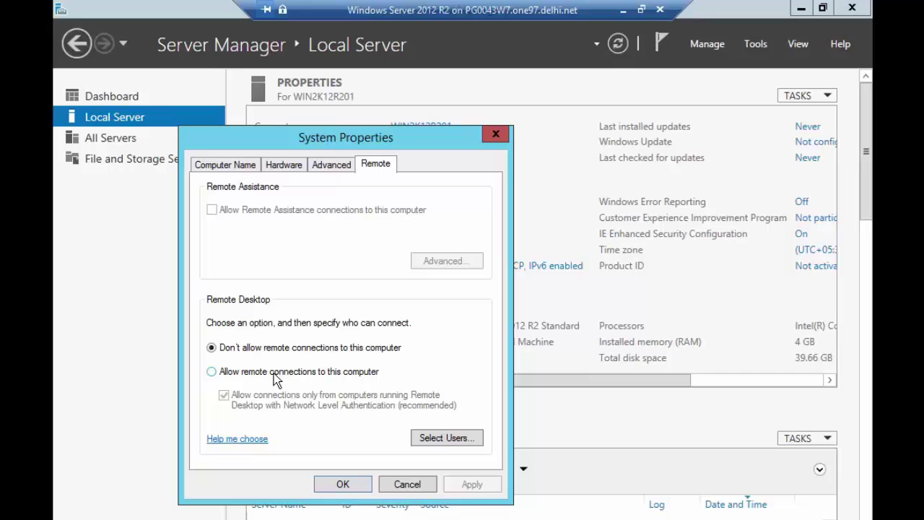
pyautogui.click(274, 374)
pyautogui.click(345, 321)
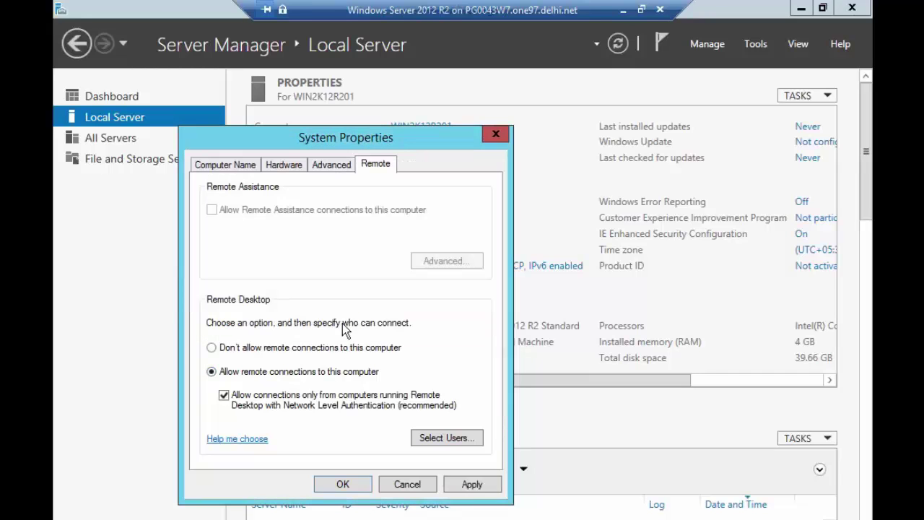
pyautogui.click(354, 486)
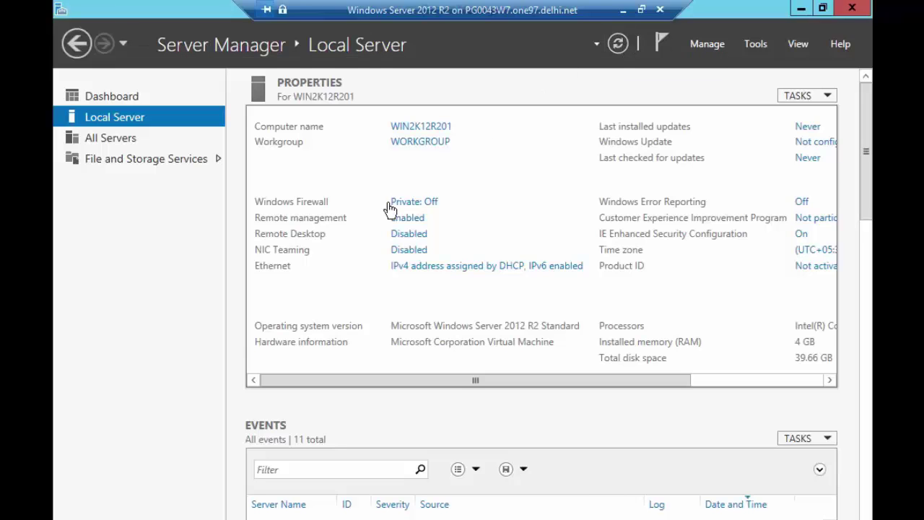
pyautogui.click(618, 44)
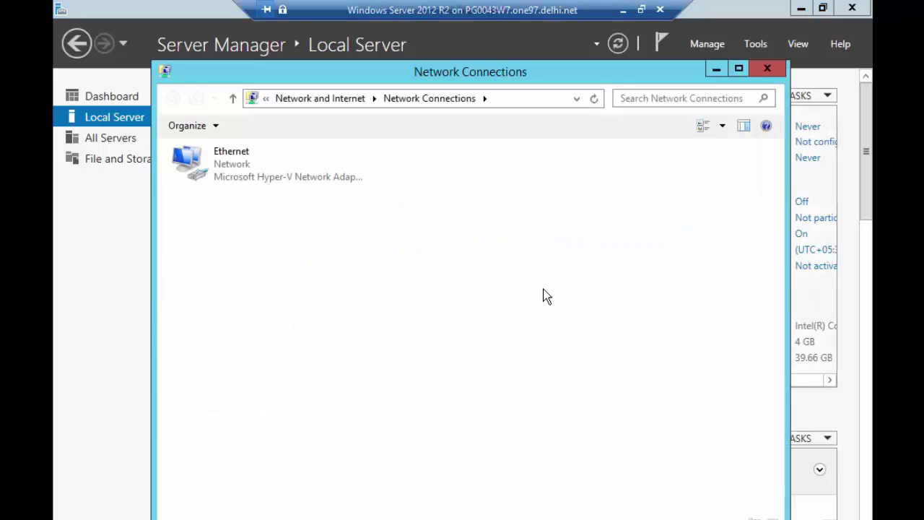
# Step: Disable Internet Protocol Version 6 on the Ethernet adapter, keep IPv4 and DNS addressing automatic, and close the network connections
pyautogui.rightClick(253, 167)
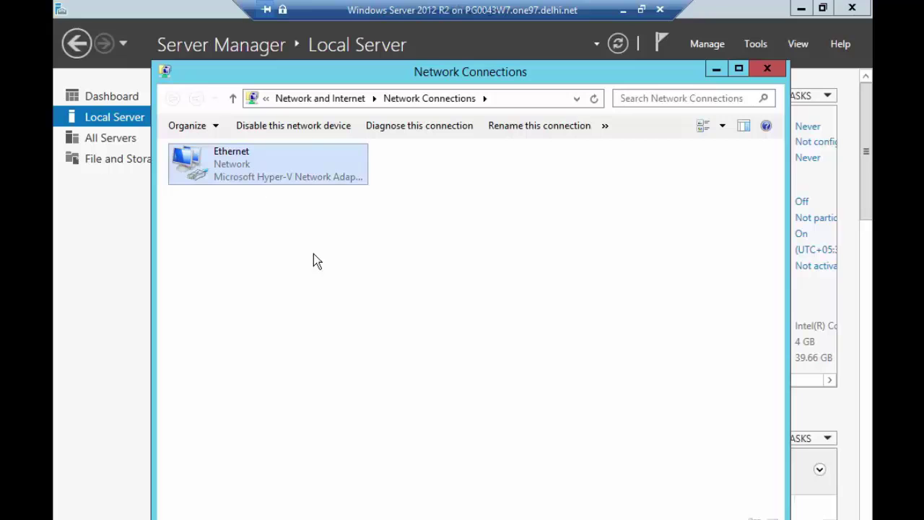
pyautogui.click(342, 309)
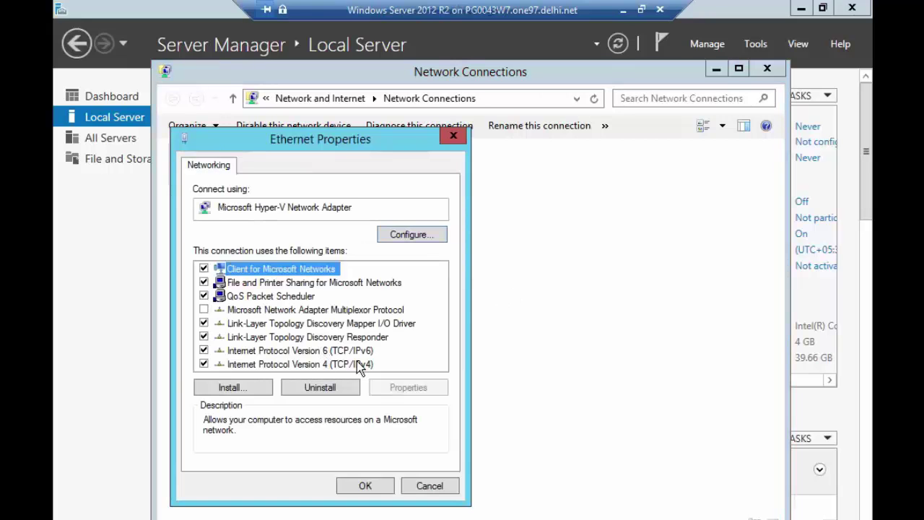
pyautogui.click(266, 351)
pyautogui.click(204, 351)
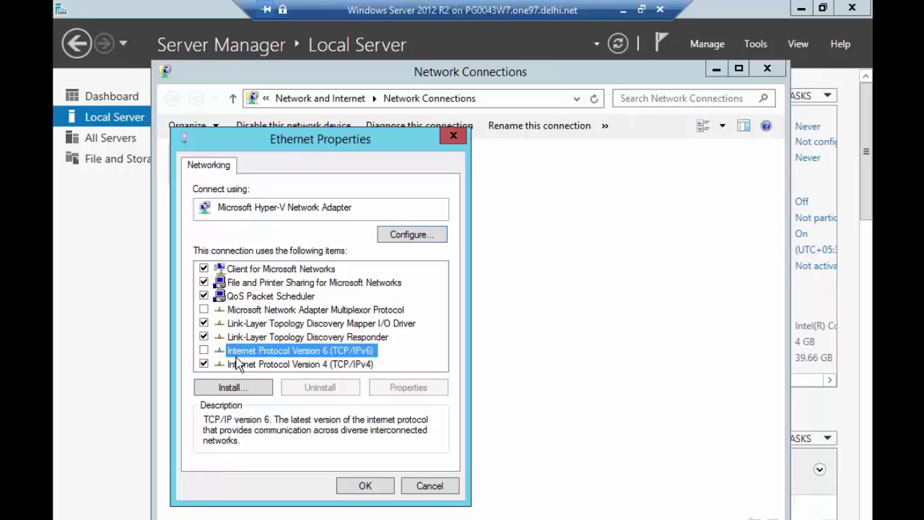
pyautogui.click(325, 366)
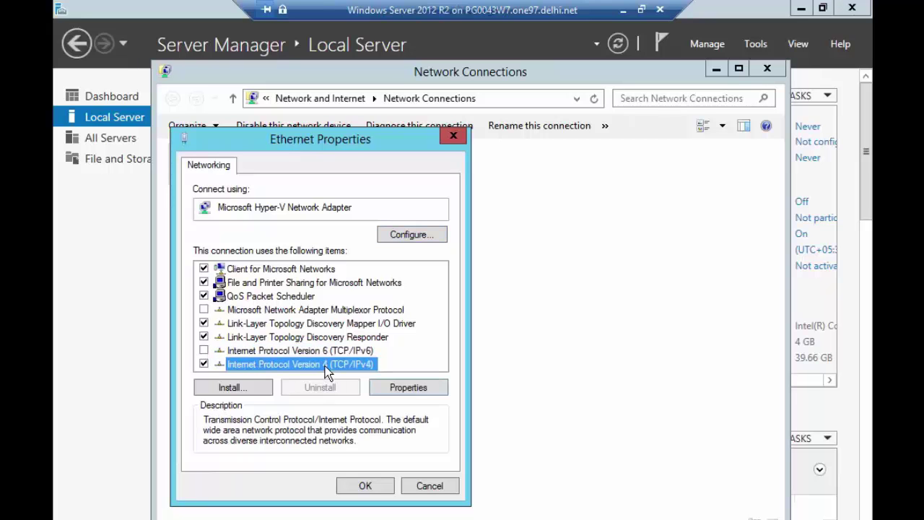
pyautogui.click(407, 388)
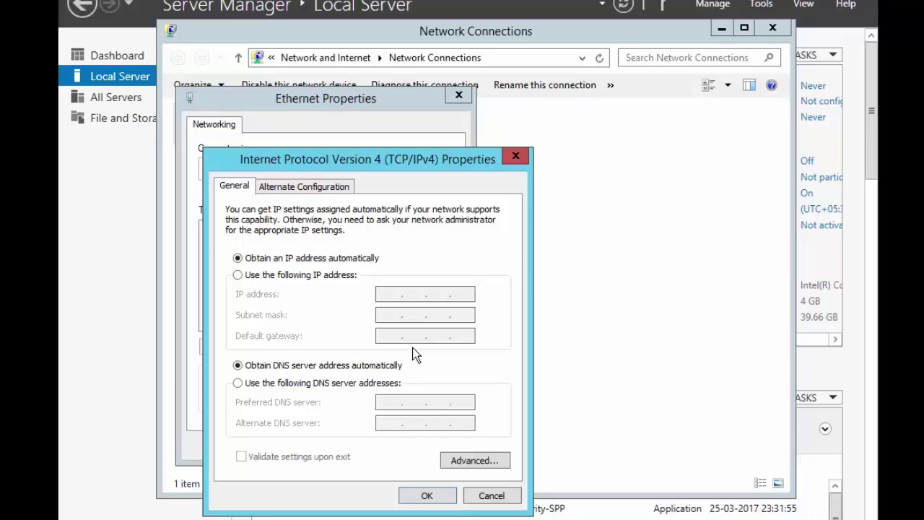
pyautogui.click(427, 496)
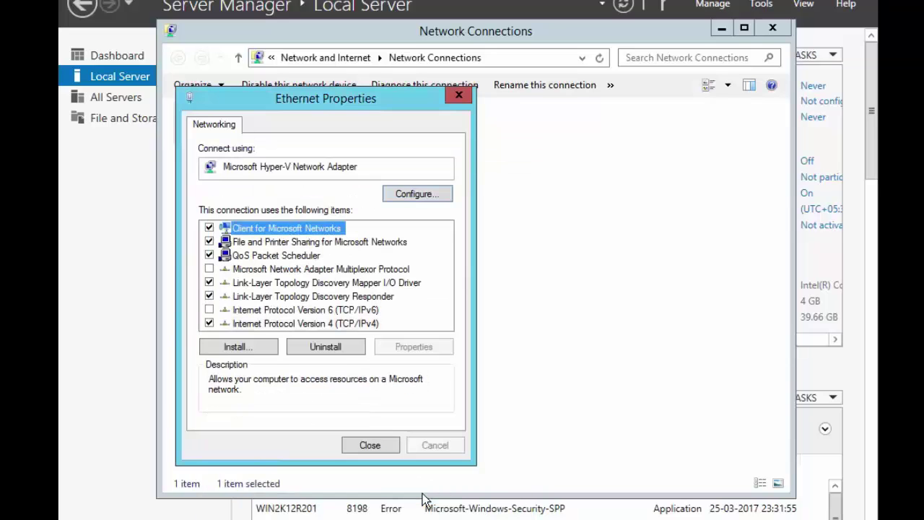
pyautogui.click(376, 447)
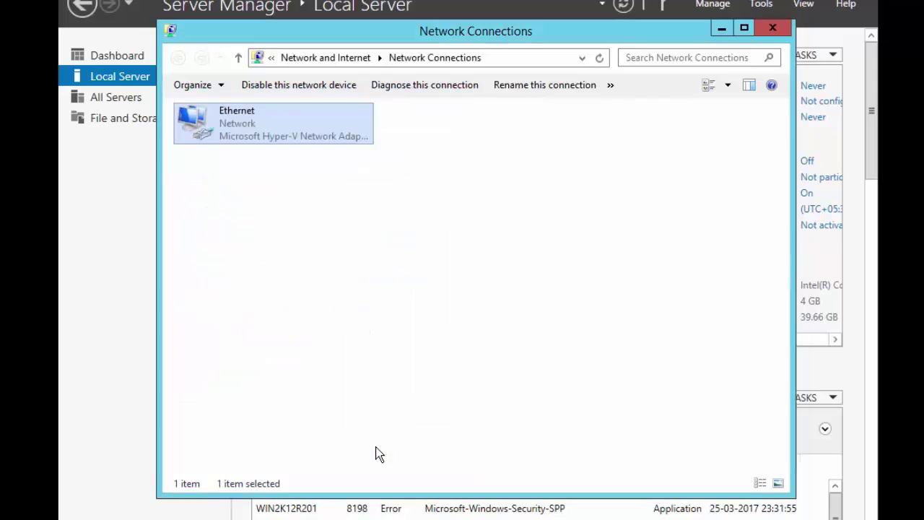
pyautogui.click(777, 29)
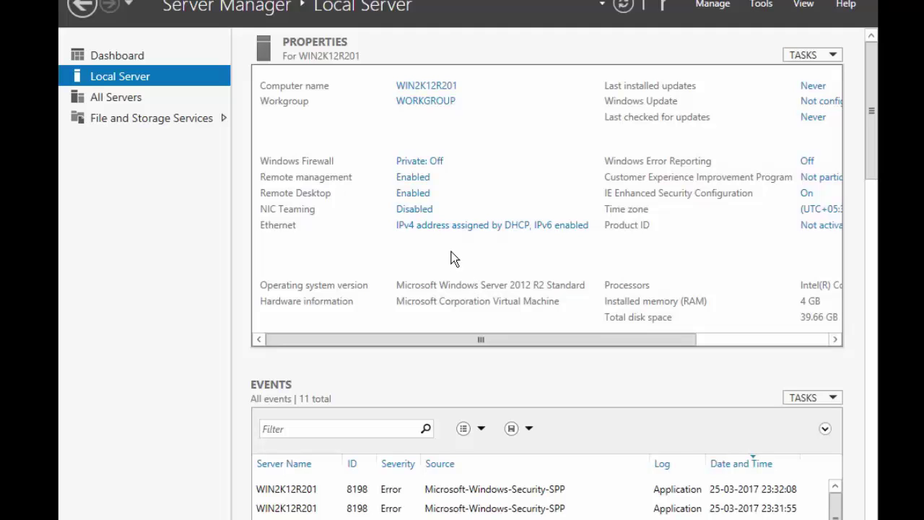
# Step: Turn off IE Enhanced Security Configuration for administrators and users, and close Server Manager
pyautogui.moveTo(592, 340); pyautogui.dragTo(686, 341)
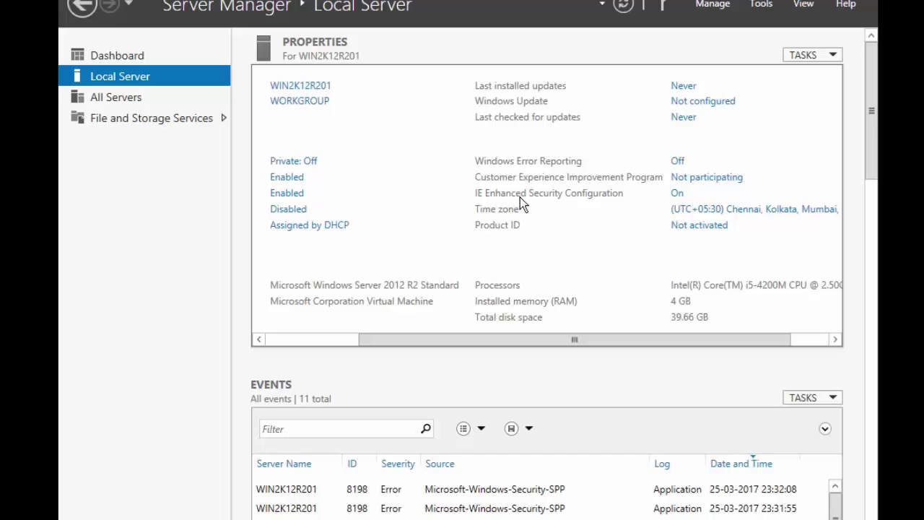
pyautogui.click(678, 194)
pyautogui.click(377, 238)
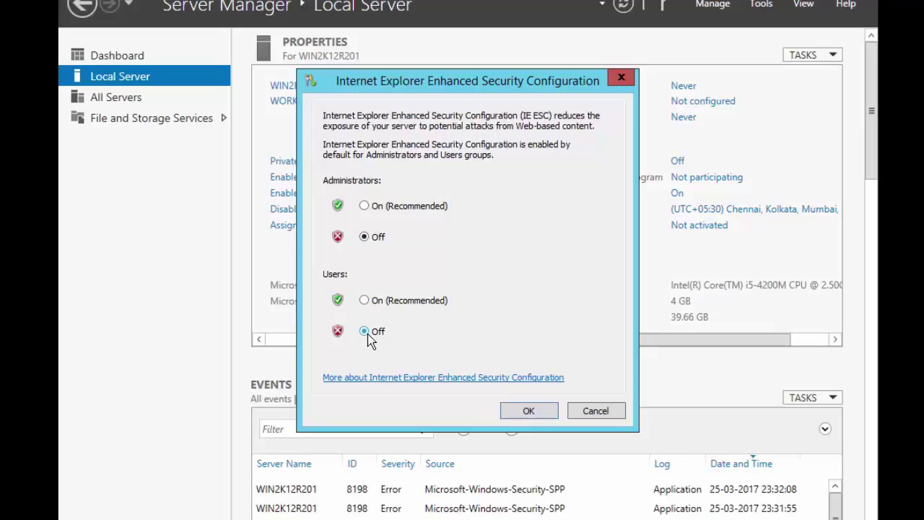
pyautogui.click(528, 409)
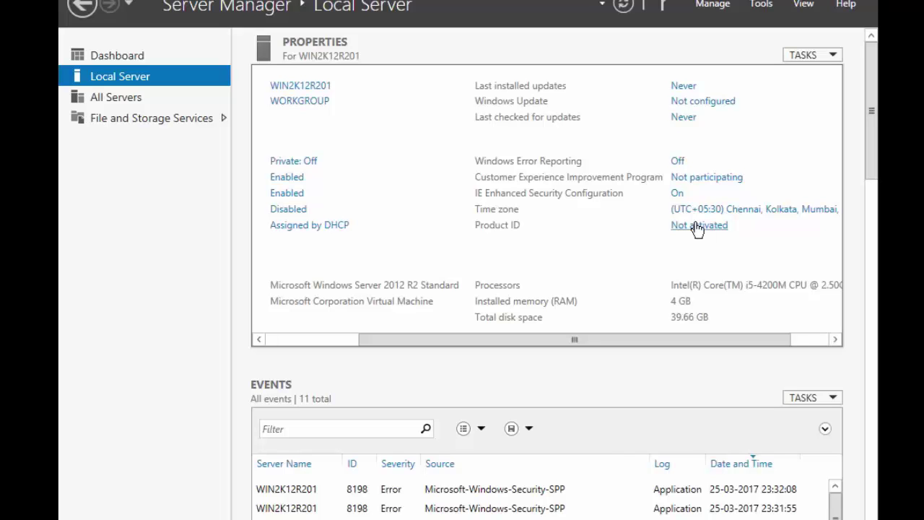
pyautogui.moveTo(586, 344); pyautogui.dragTo(388, 334)
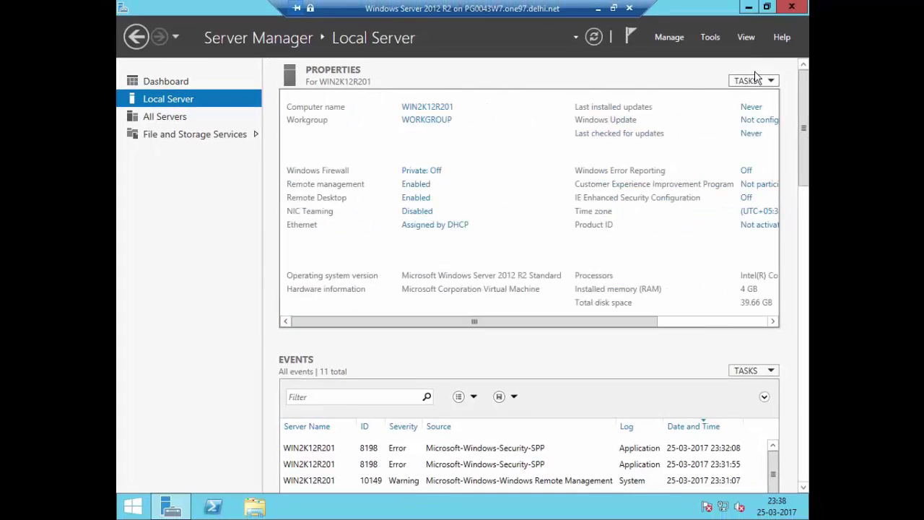
pyautogui.click(792, 8)
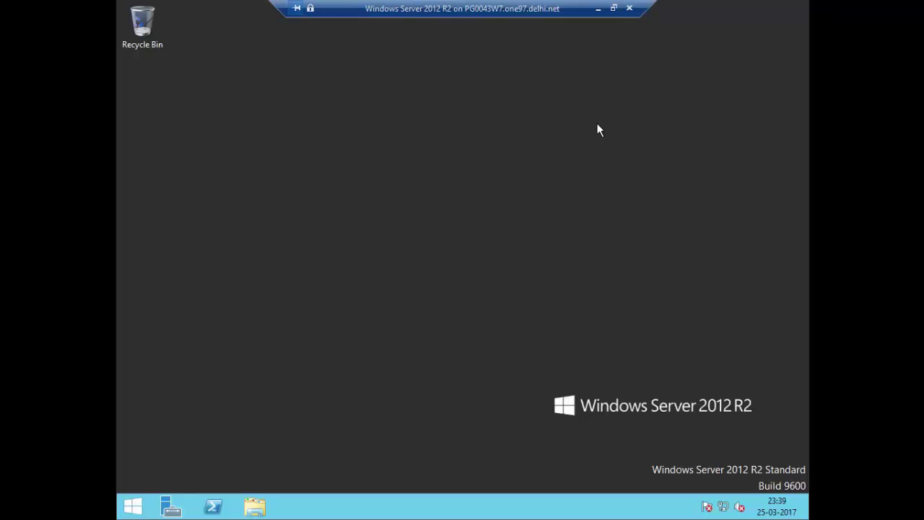